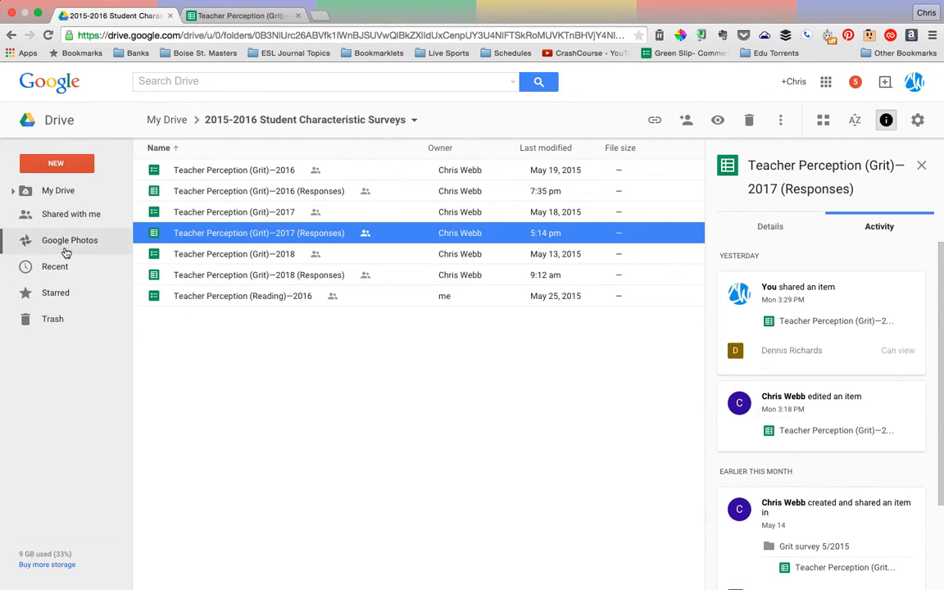
Open the 2015-2016 Student Characteristic Surveys folder from the files shared with this account
left_click(69, 216)
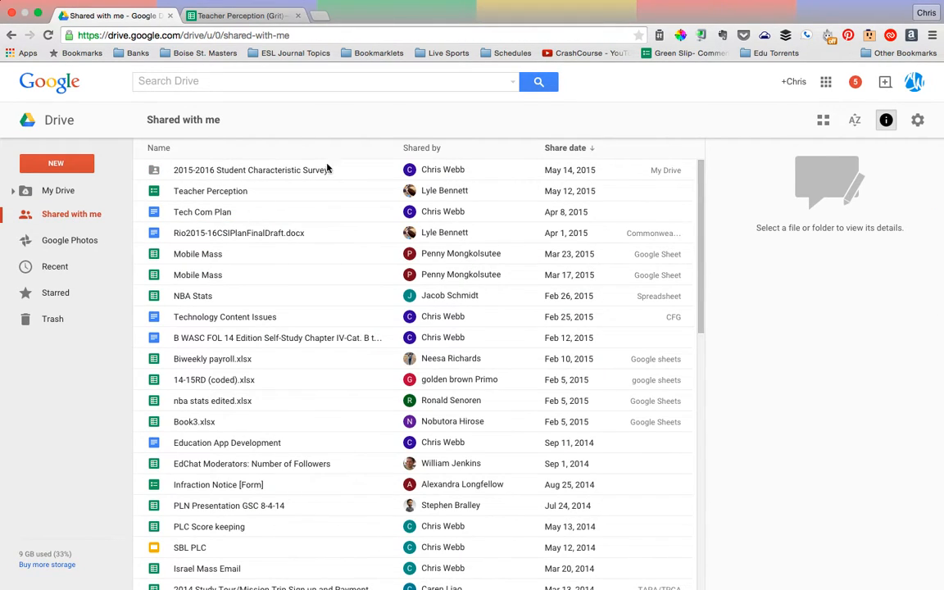
left_click(452, 171)
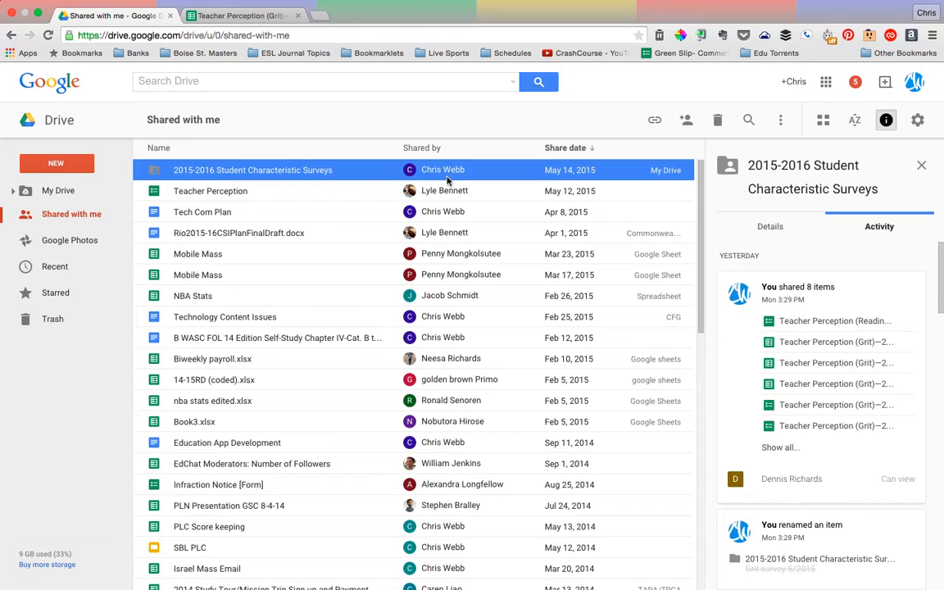
double_click(234, 171)
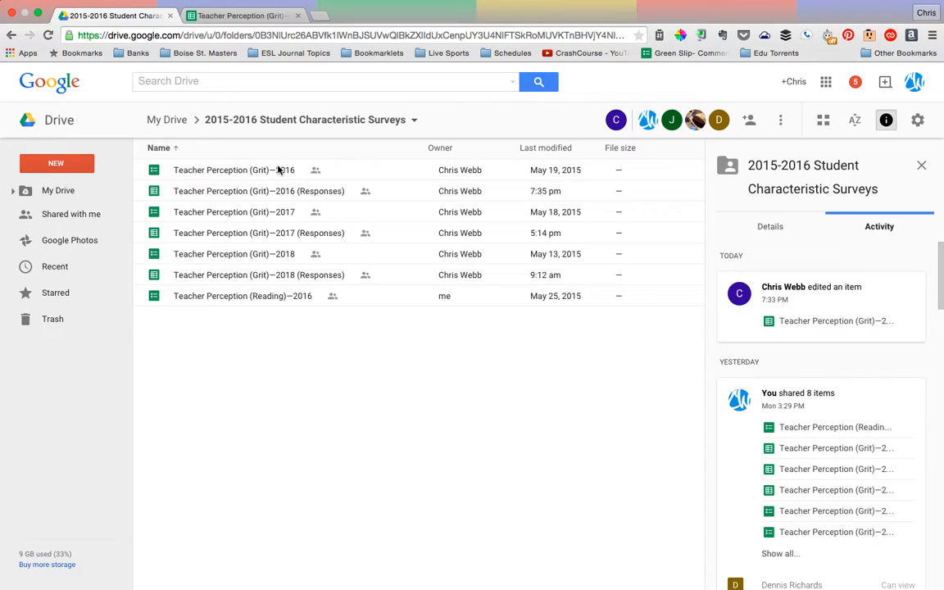
Look over the Teacher Perception (Grit) 2016 form and the 2016, 2017 and 2018 response sheets in the folder
left_click(246, 166)
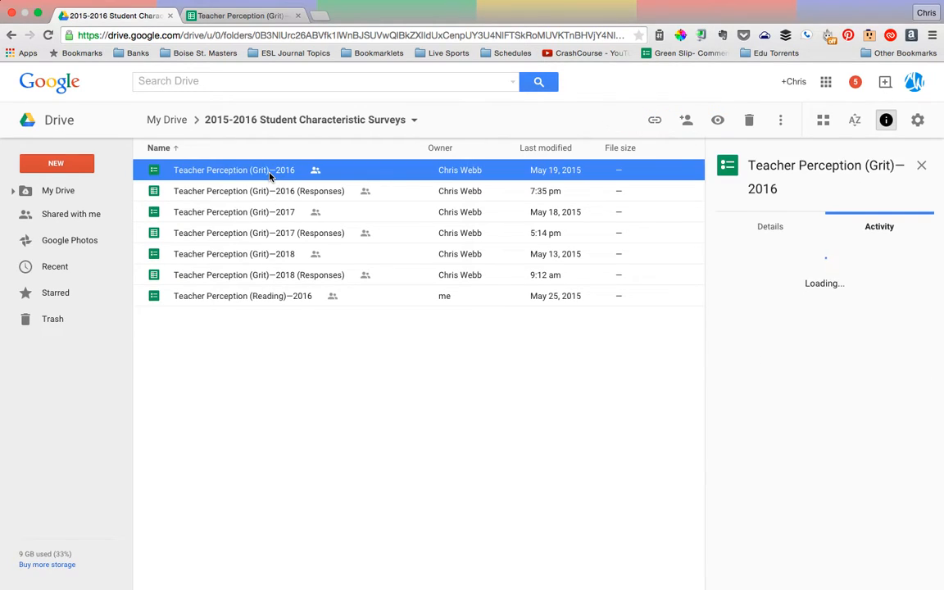
left_click(304, 197)
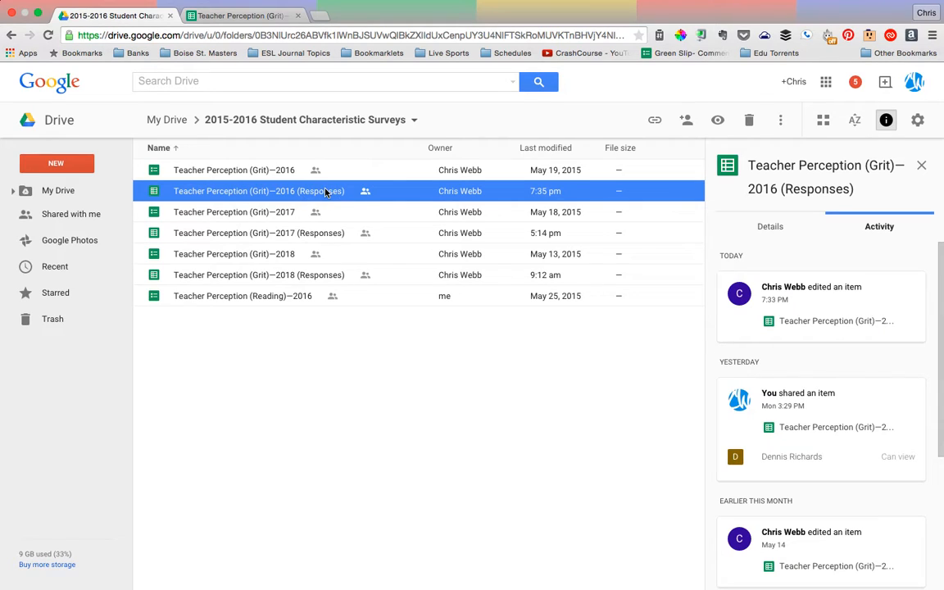
left_click(268, 173)
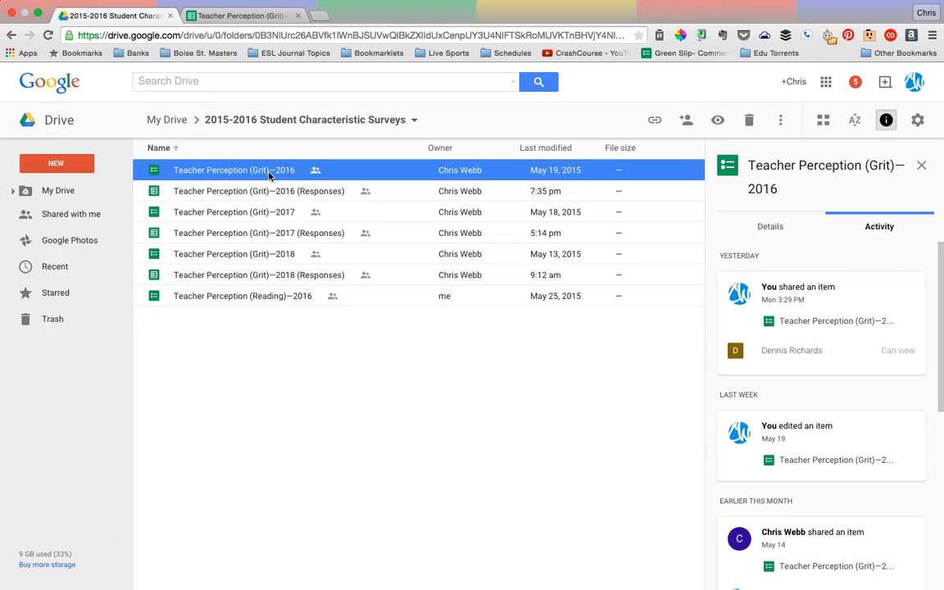
left_click(305, 193)
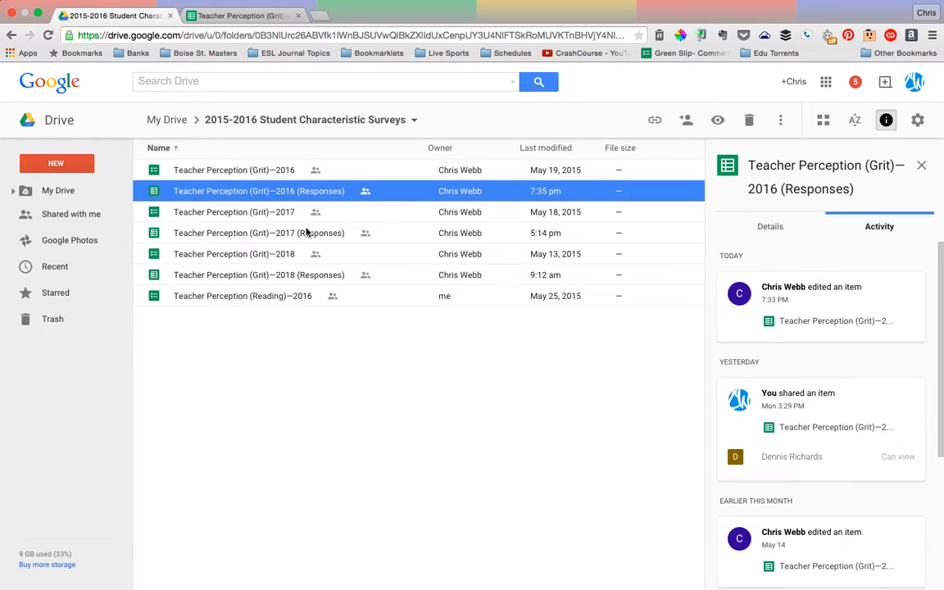
left_click(305, 232)
left_click(305, 279)
left_click(307, 194)
Switch to the open Teacher Perception (Grit)—2016 (Responses) spreadsheet and look through its response rows
left_click(244, 16)
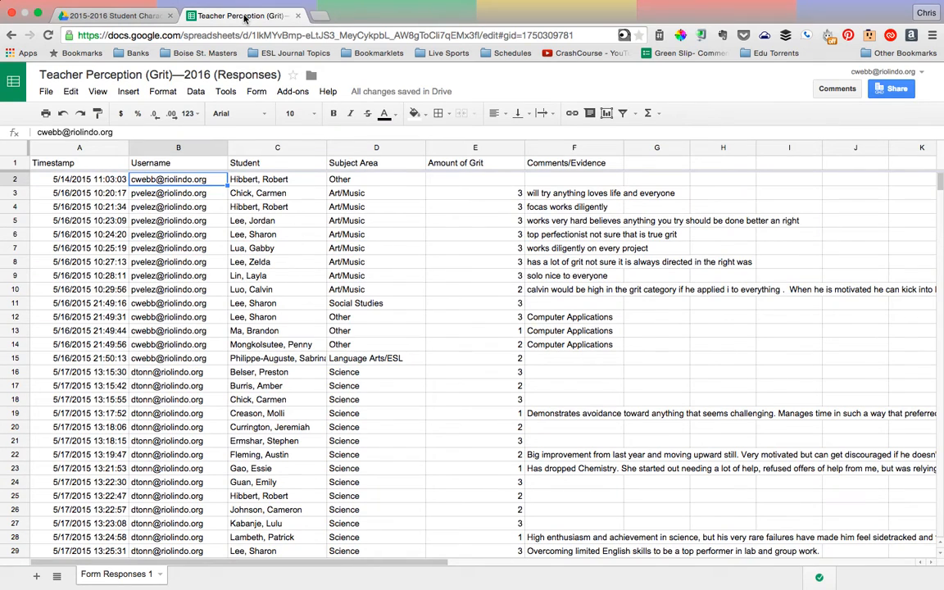
left_click(271, 206)
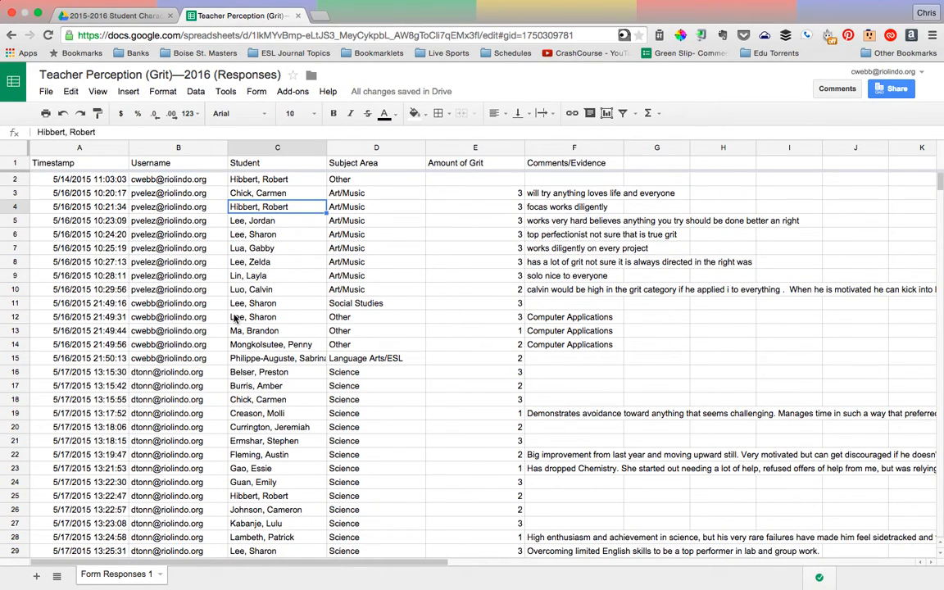
scroll(186, 308, "down", 14)
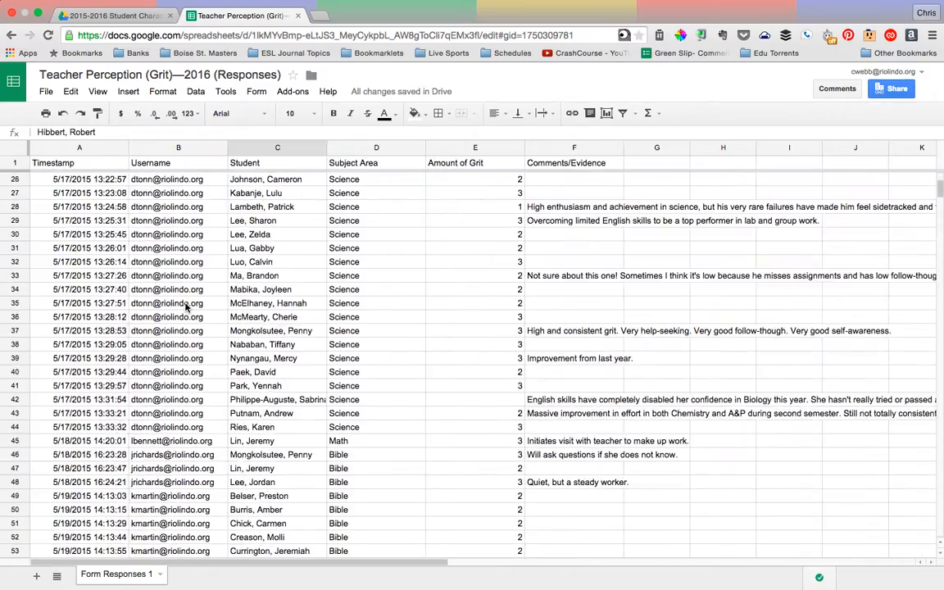
scroll(187, 307, "down", 17)
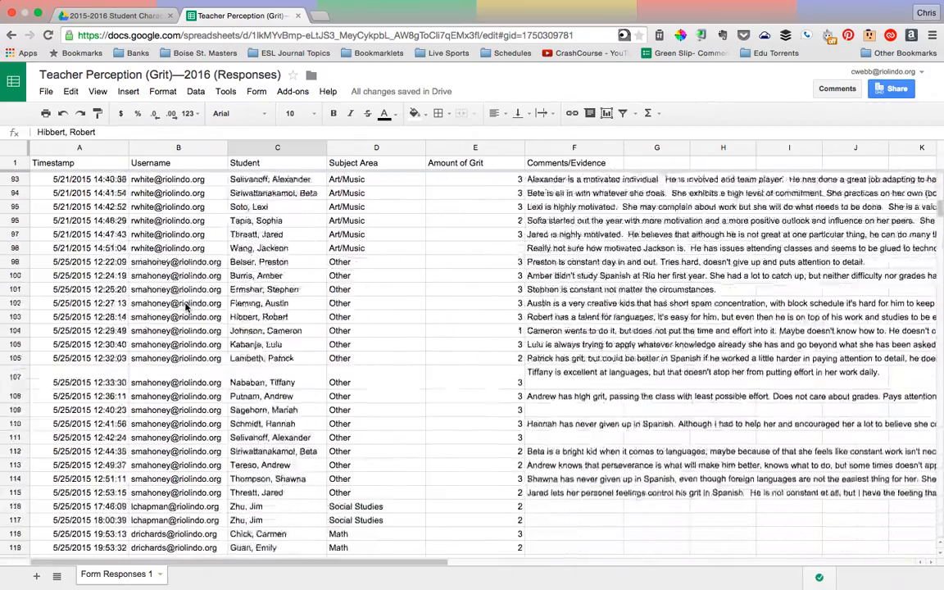
scroll(187, 307, "up", 10)
scroll(187, 307, "up", 20)
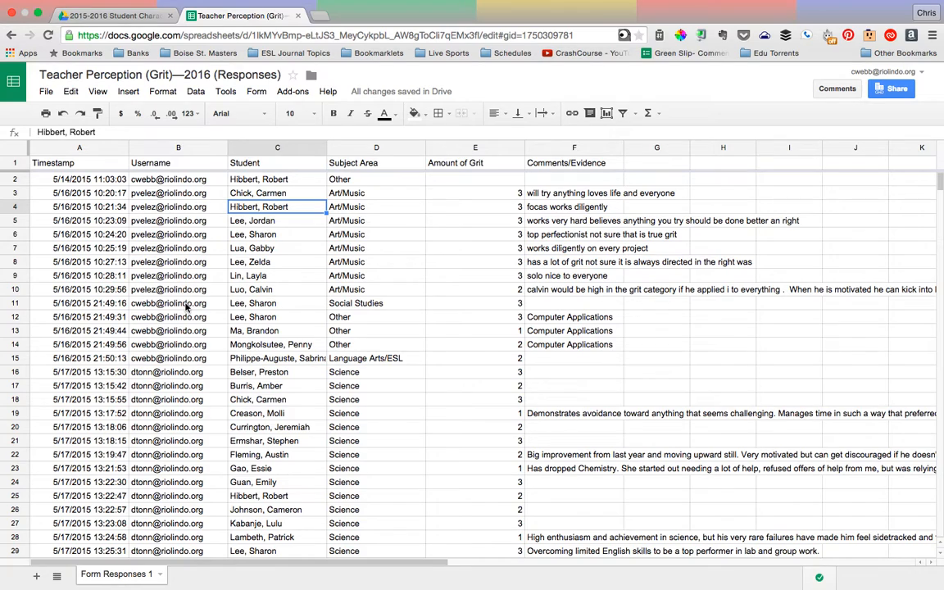
Examine how the responses are laid out, highlighting the Timestamp, Username and Student columns and individual rows such as 5, 6 and 7
left_click(59, 145)
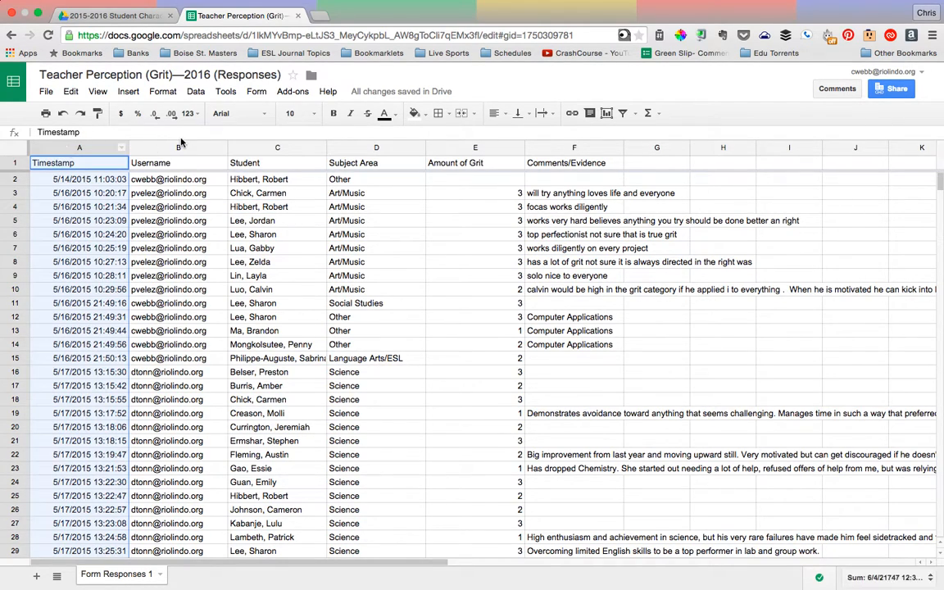
left_click(185, 147)
left_click(277, 148)
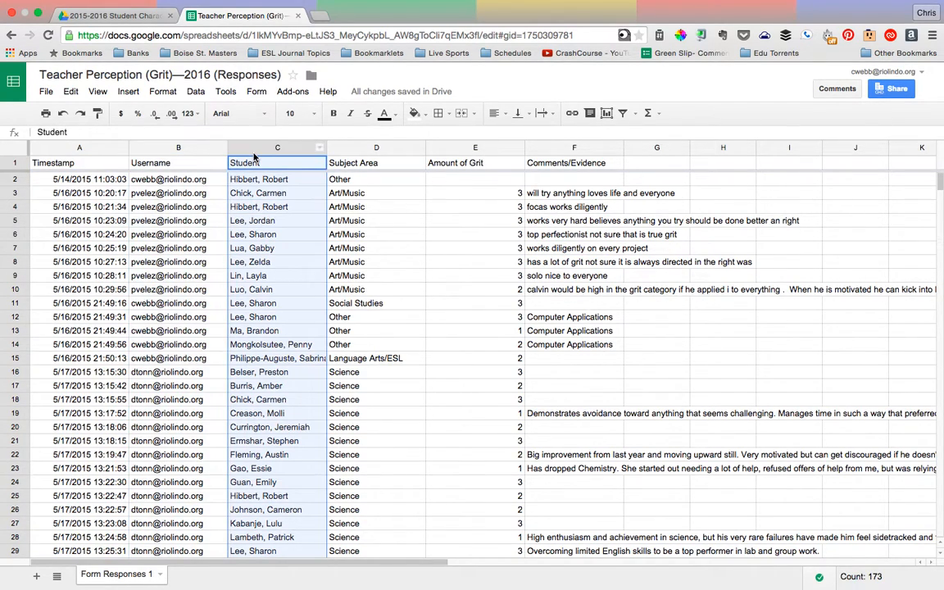
left_click(14, 179)
left_click(13, 220)
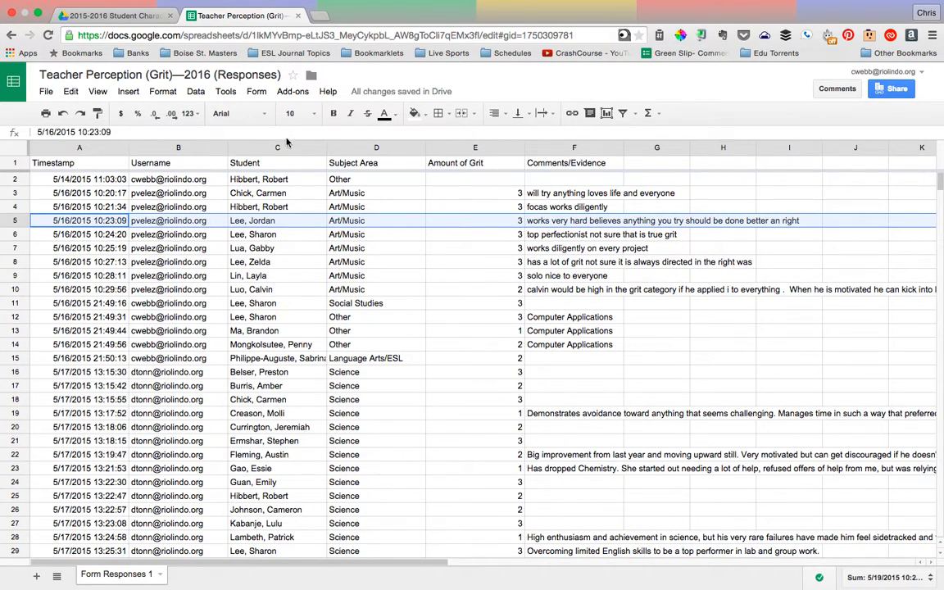
left_click(258, 148)
left_click(15, 234)
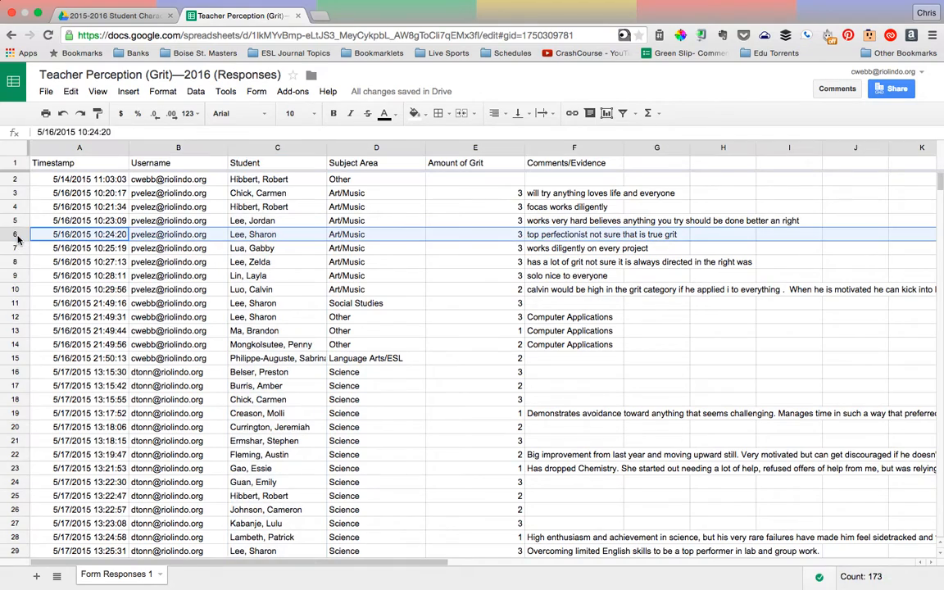
left_click(16, 247)
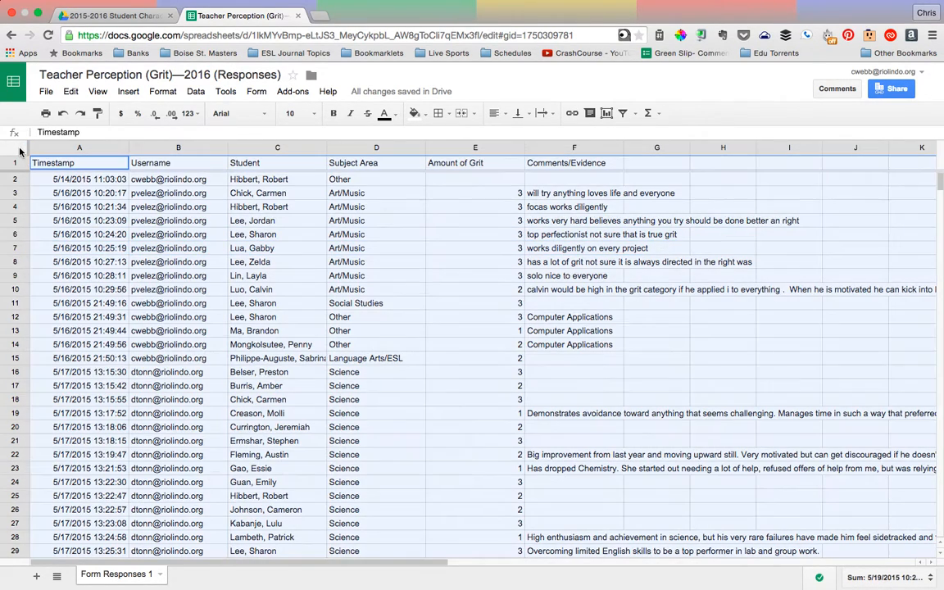
Turn on a filter for the entire response sheet
left_click(21, 152)
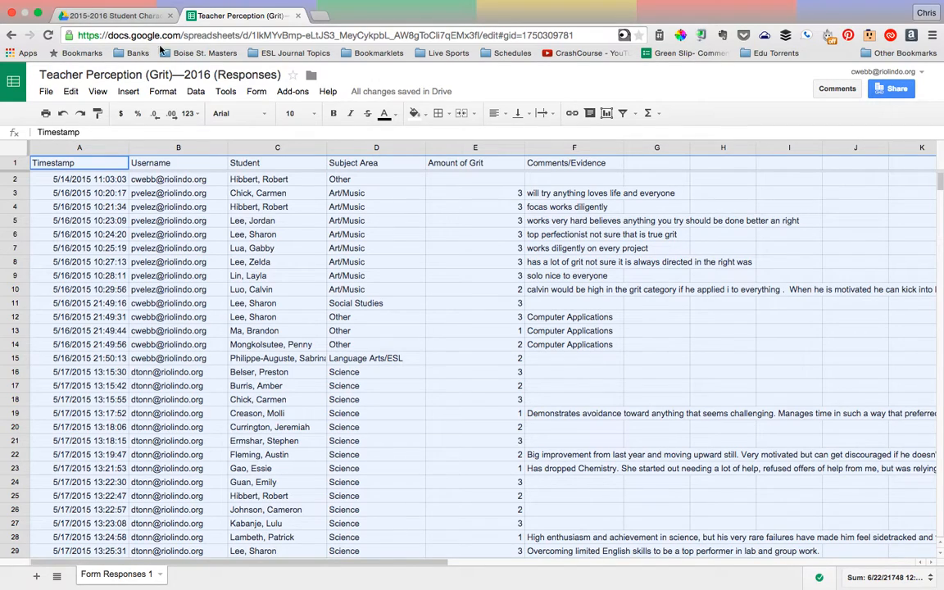
left_click(190, 94)
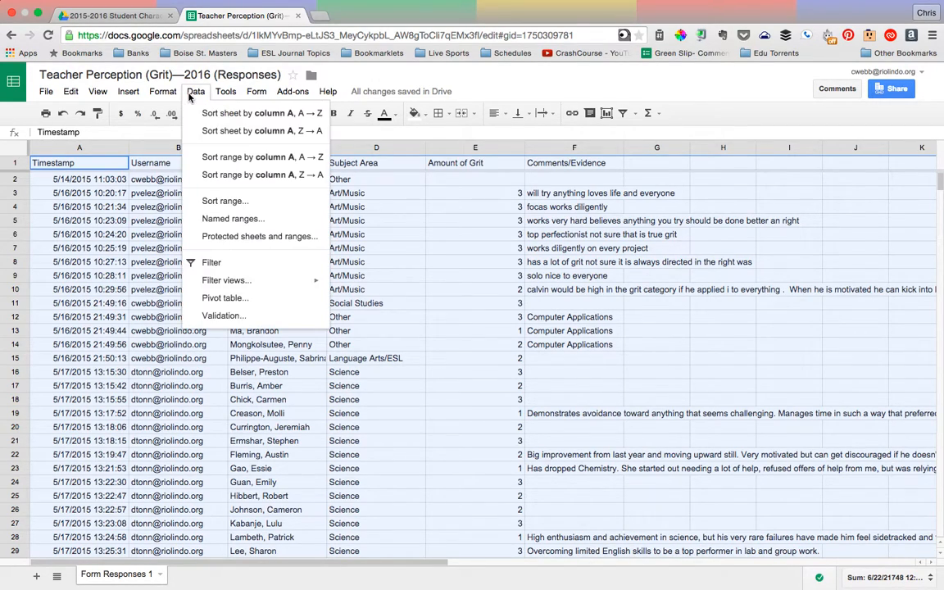
left_click(214, 263)
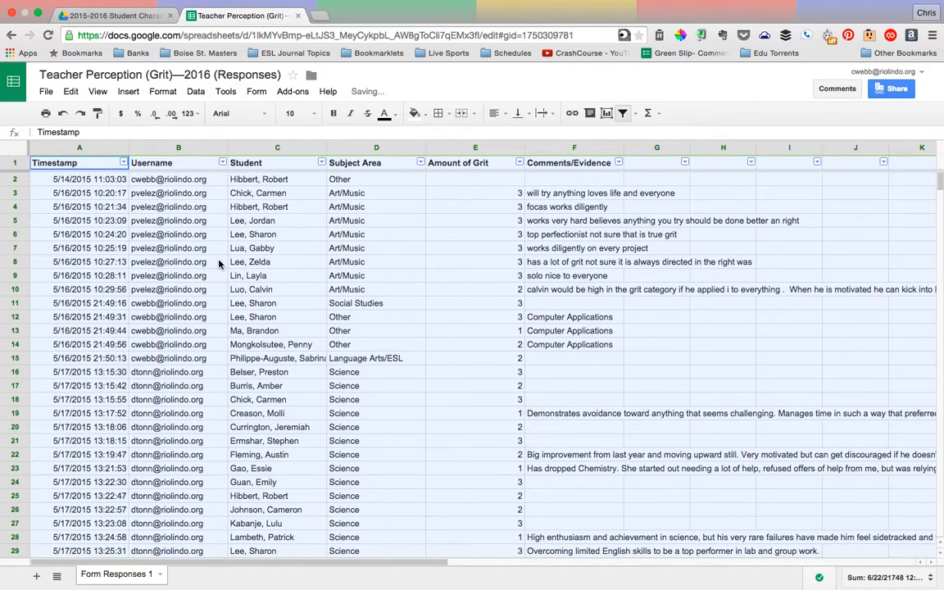
left_click(265, 191)
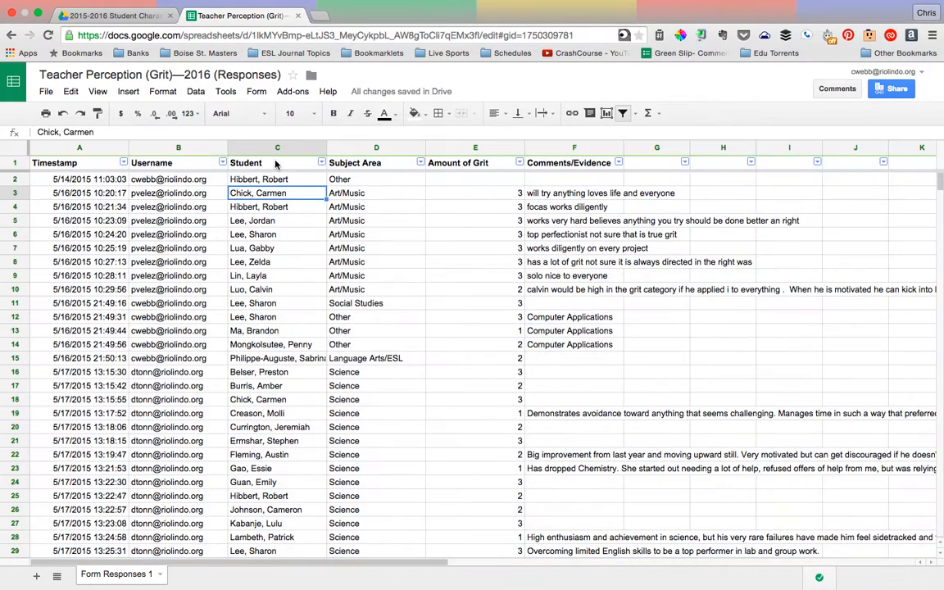
Filter the Student column to only the first student in the alphabetical list, clearing all other names
left_click(277, 165)
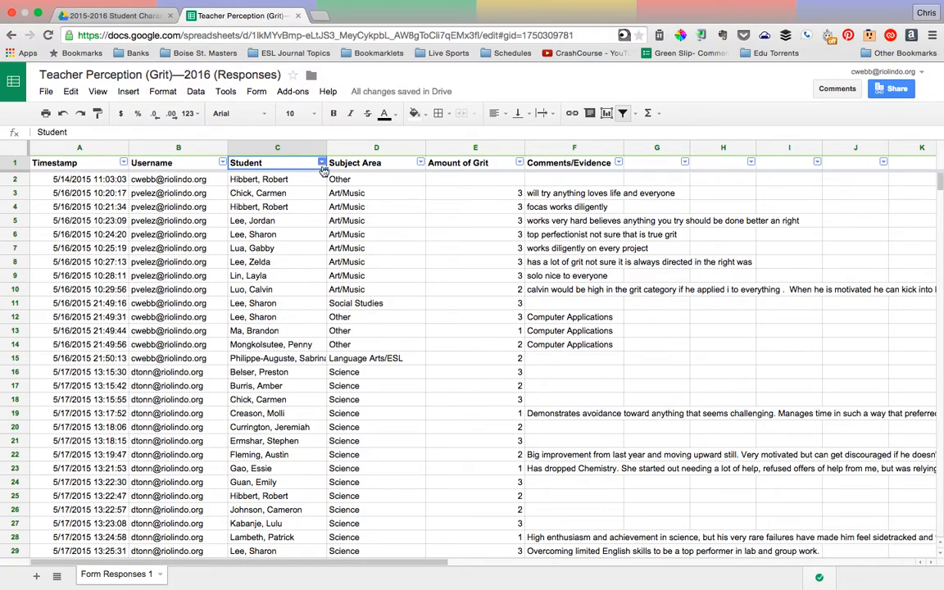
scroll(276, 373, "down", 6)
scroll(276, 372, "up", 6)
scroll(276, 372, "right", 3)
scroll(276, 373, "left", 3)
left_click(323, 165)
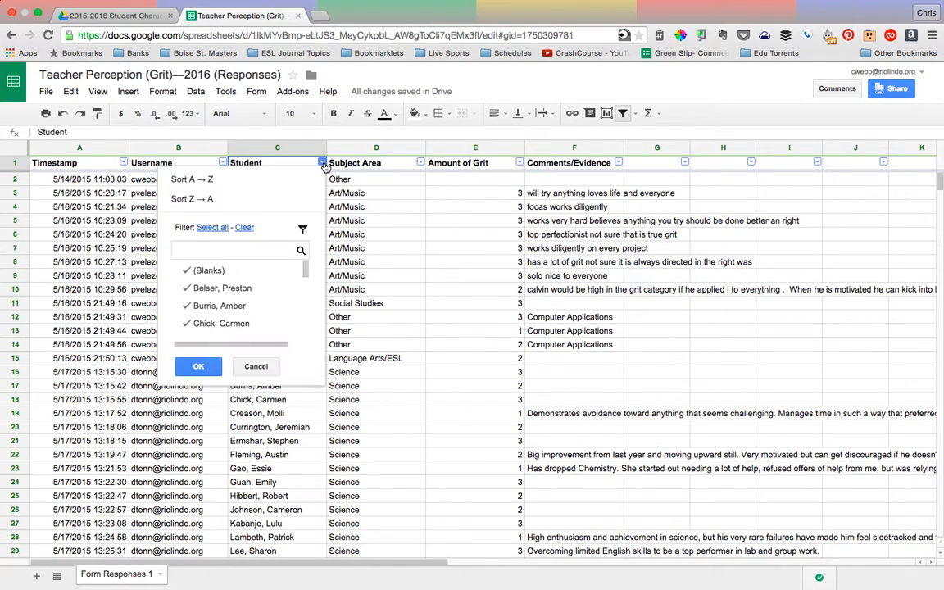
scroll(258, 321, "down", 2)
scroll(257, 321, "down", 4)
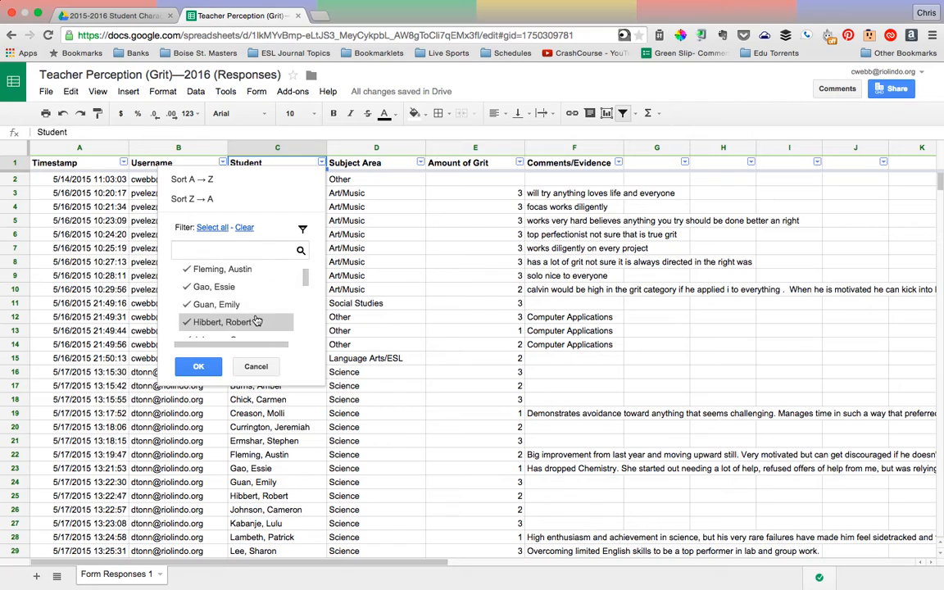
scroll(255, 320, "up", 5)
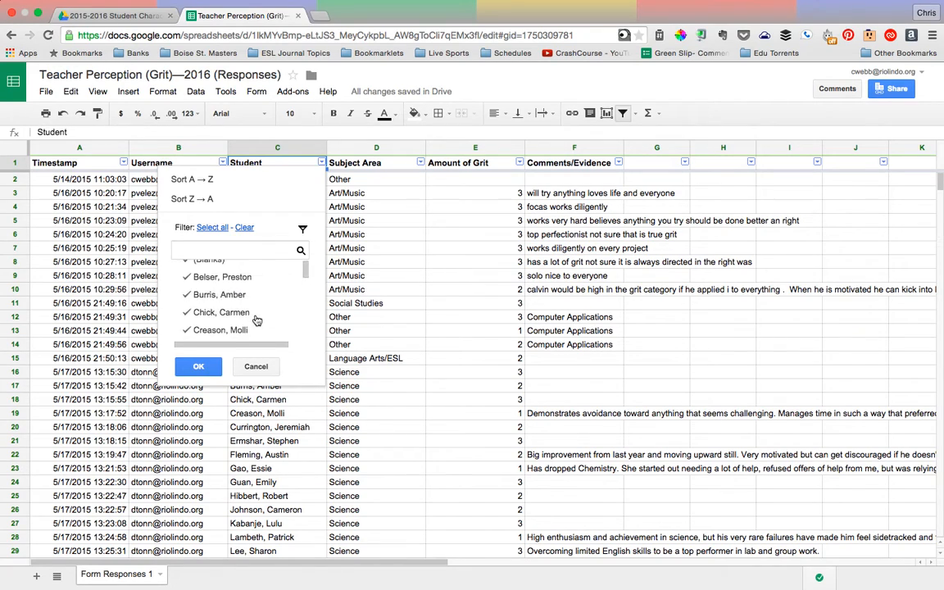
left_click(242, 228)
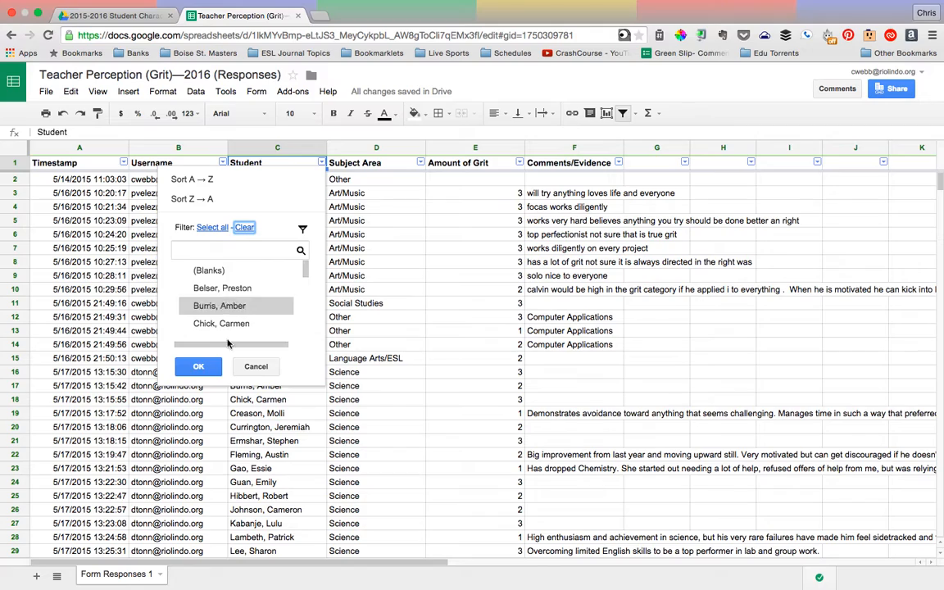
left_click(209, 368)
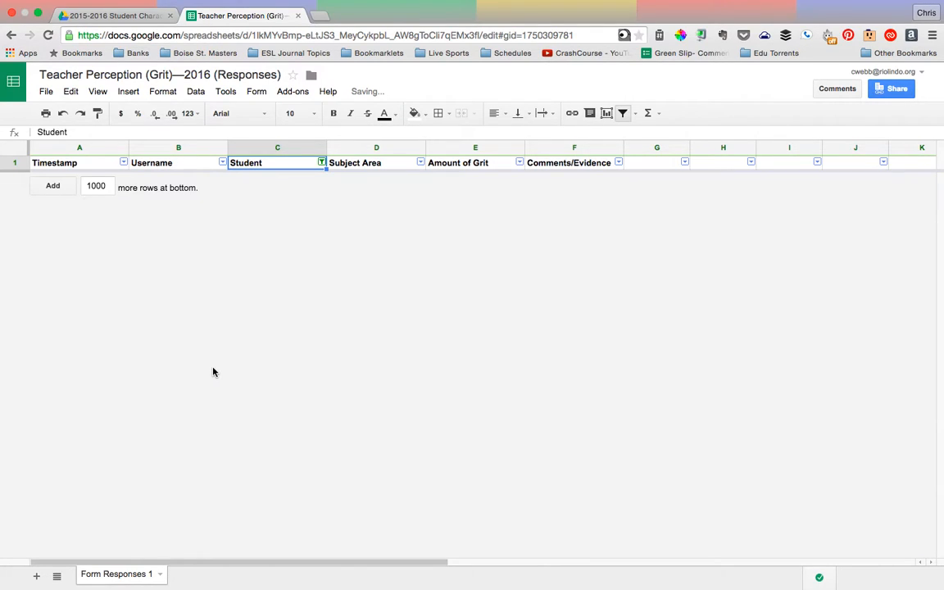
left_click(321, 162)
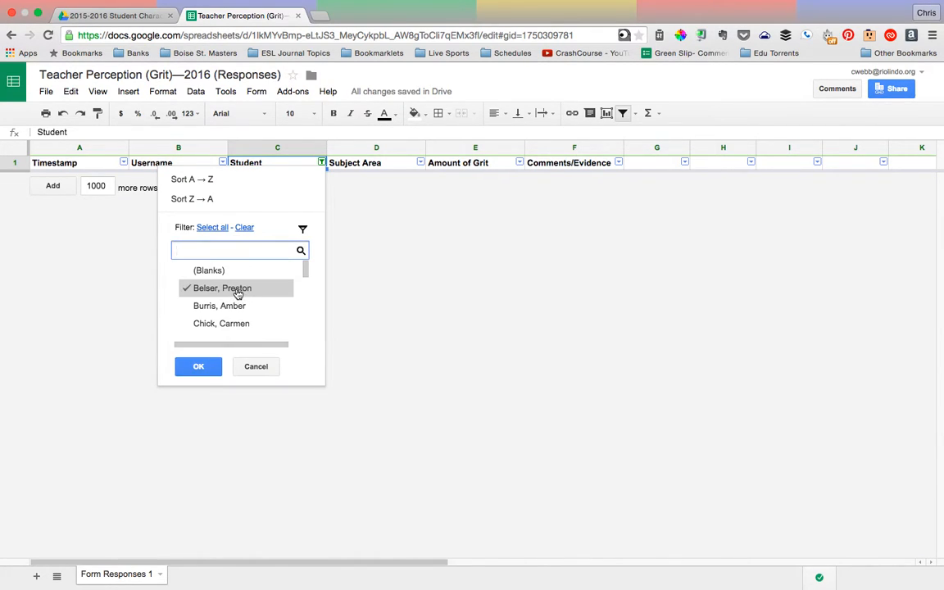
left_click(212, 366)
Go through the filtered student's Amount of Grit ratings across the subject areas
left_click(307, 195)
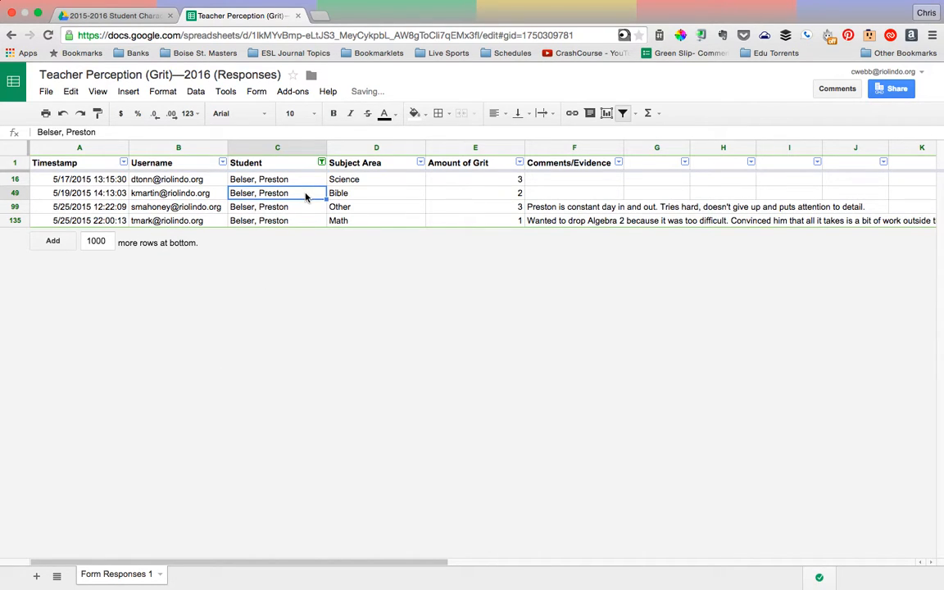
key("Right")
key("Right")
key("Up")
key("Down")
key("Down")
key("Down")
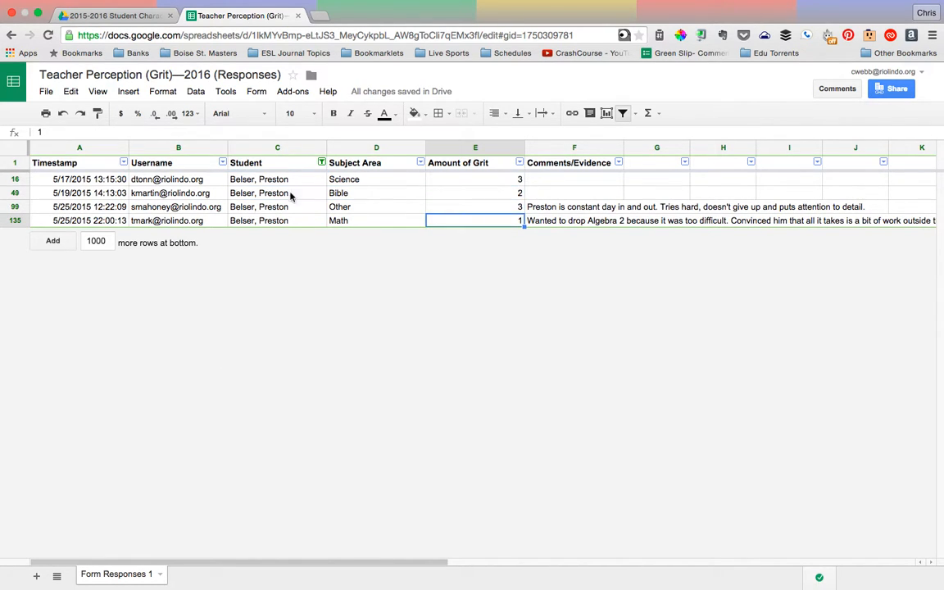
Change the Student column filter to show only the second student in alphabetical order
left_click(322, 163)
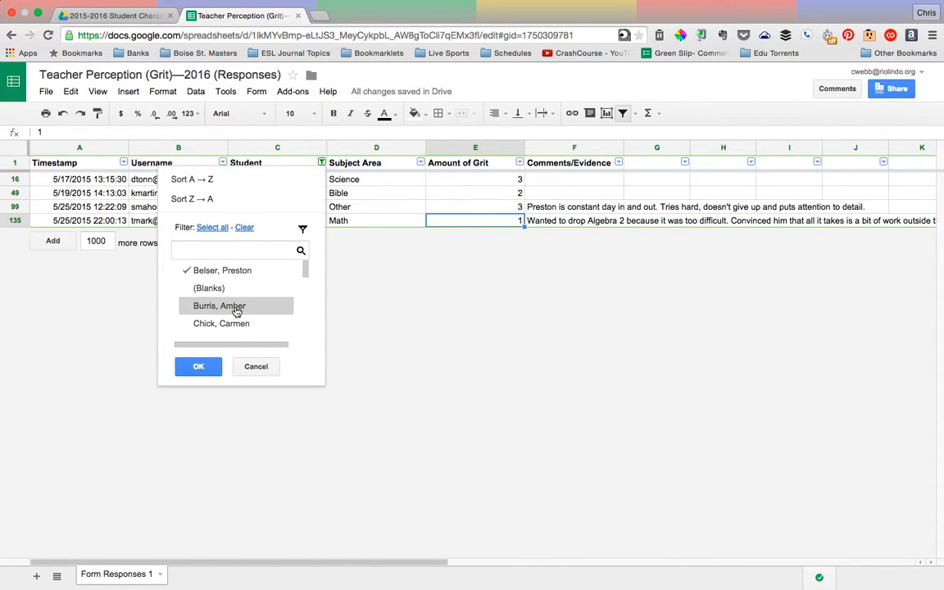
left_click(245, 229)
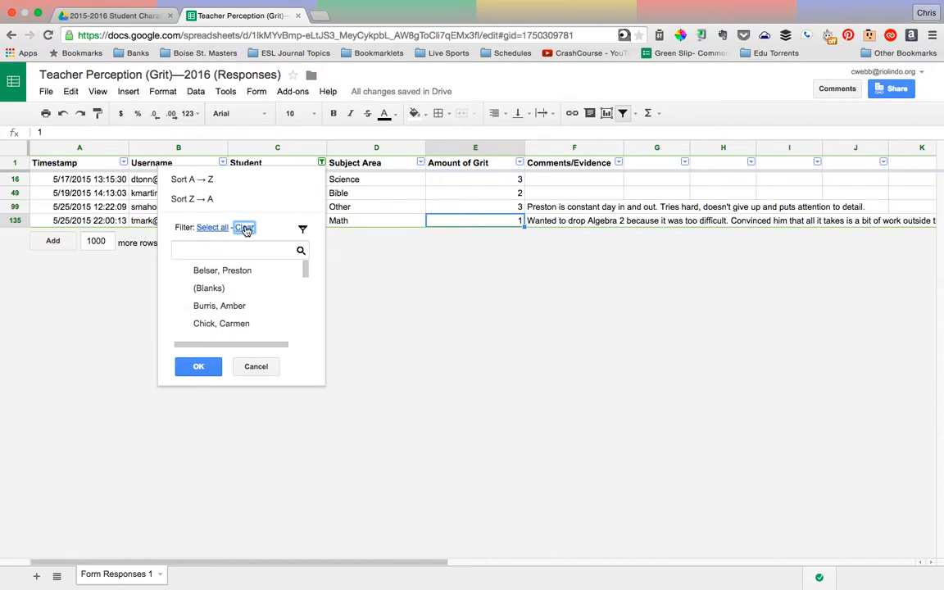
left_click(242, 307)
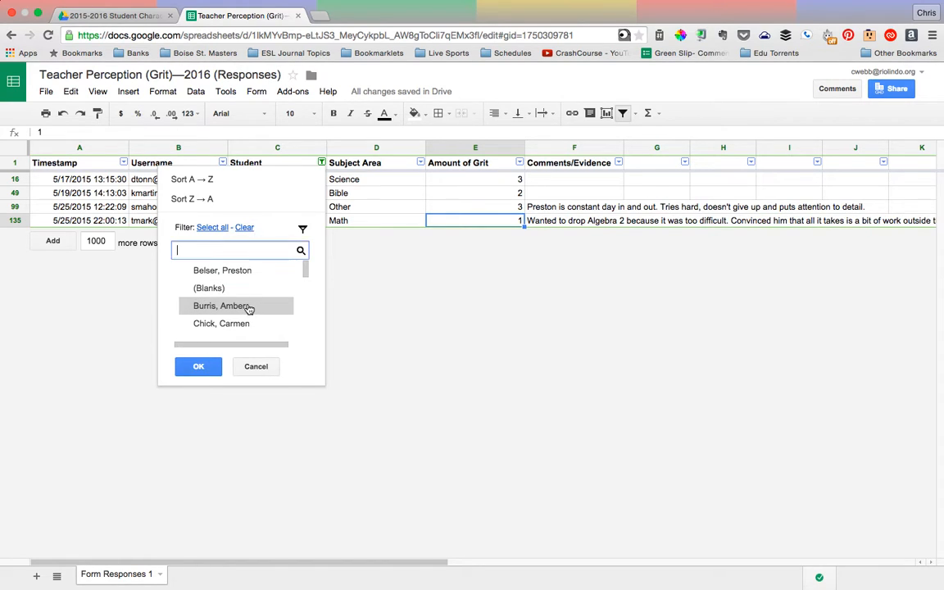
left_click(195, 366)
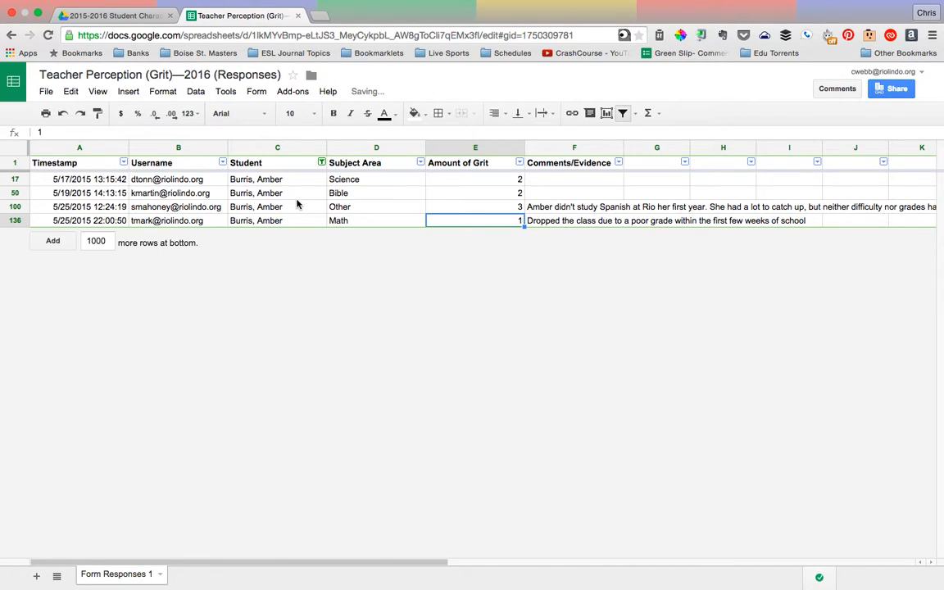
Reset the Student column filter so that responses for all students are shown
left_click(322, 163)
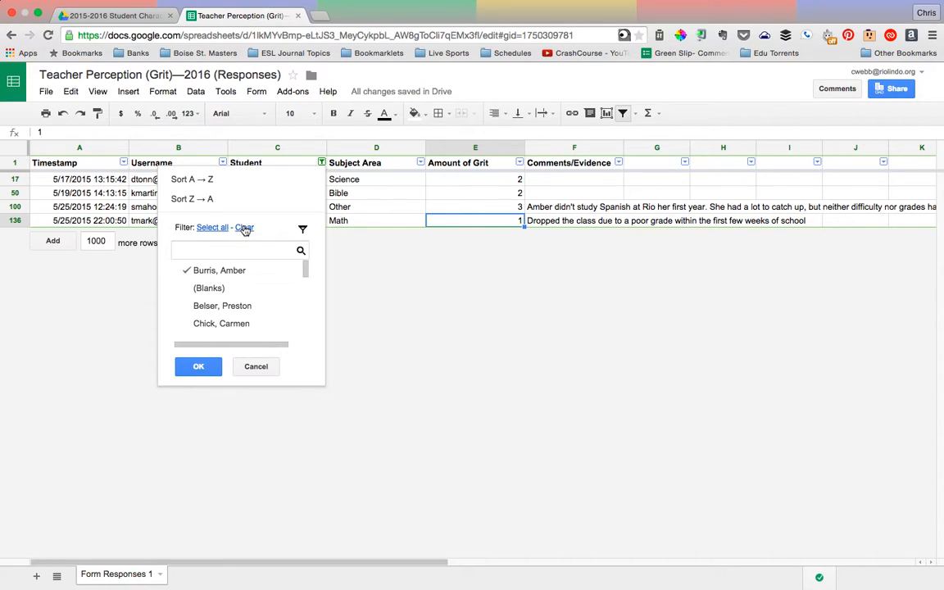
left_click(212, 227)
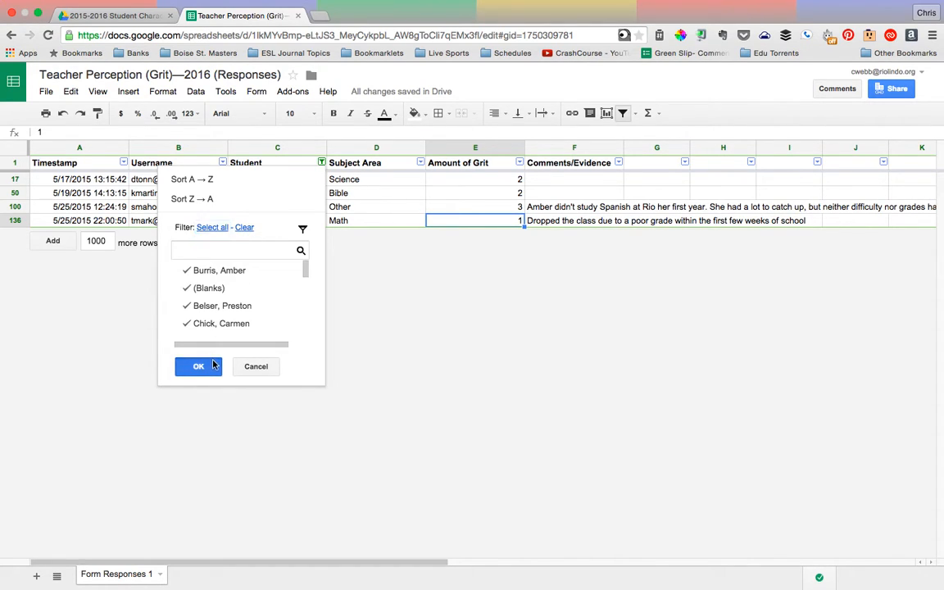
left_click(199, 366)
scroll(213, 365, "down", 15)
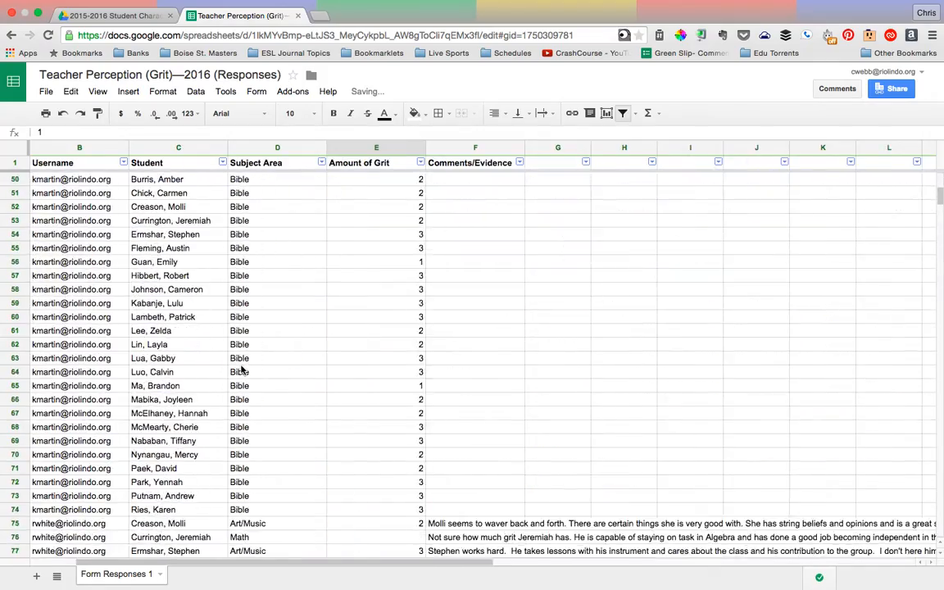
scroll(242, 370, "down", 12)
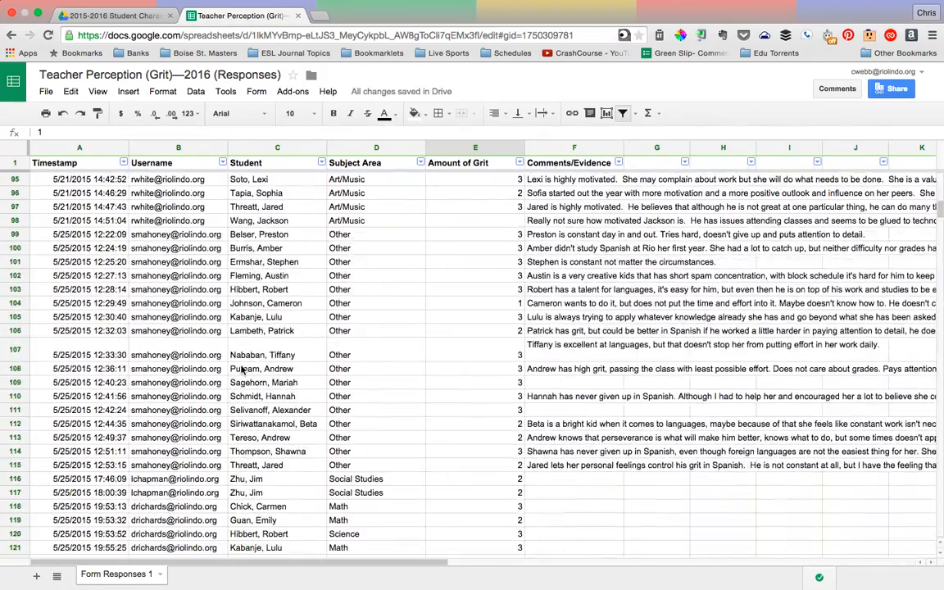
scroll(242, 370, "up", 20)
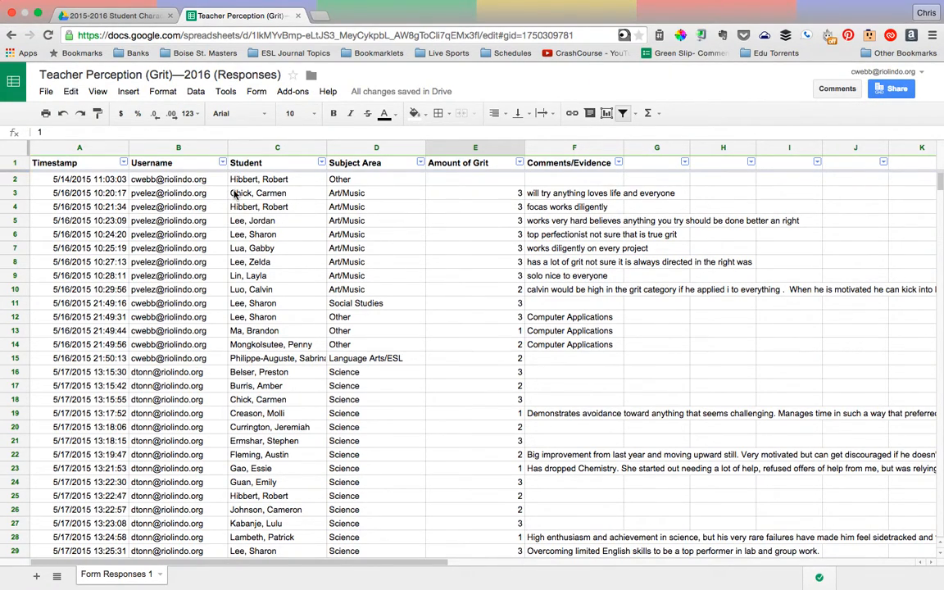
Filter the Username column to only the first teacher account listed after the blanks, clearing all others
left_click(222, 164)
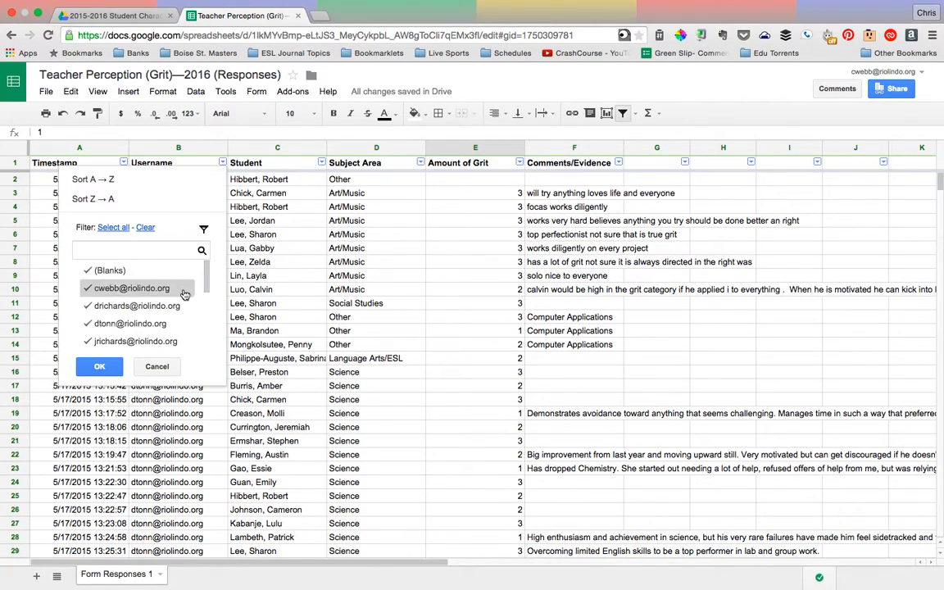
scroll(181, 278, "down", 3)
scroll(181, 316, "up", 3)
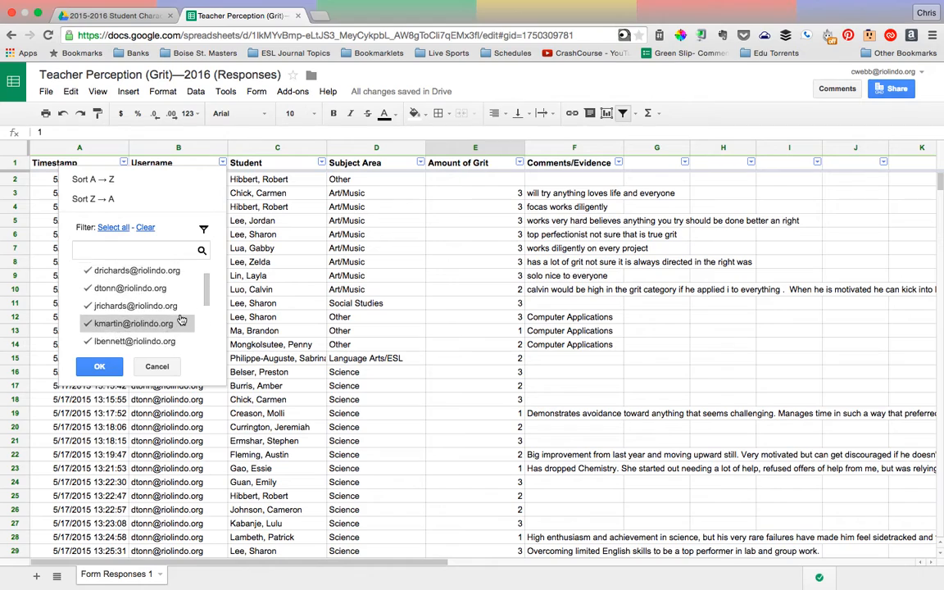
left_click(145, 227)
left_click(130, 289)
left_click(99, 367)
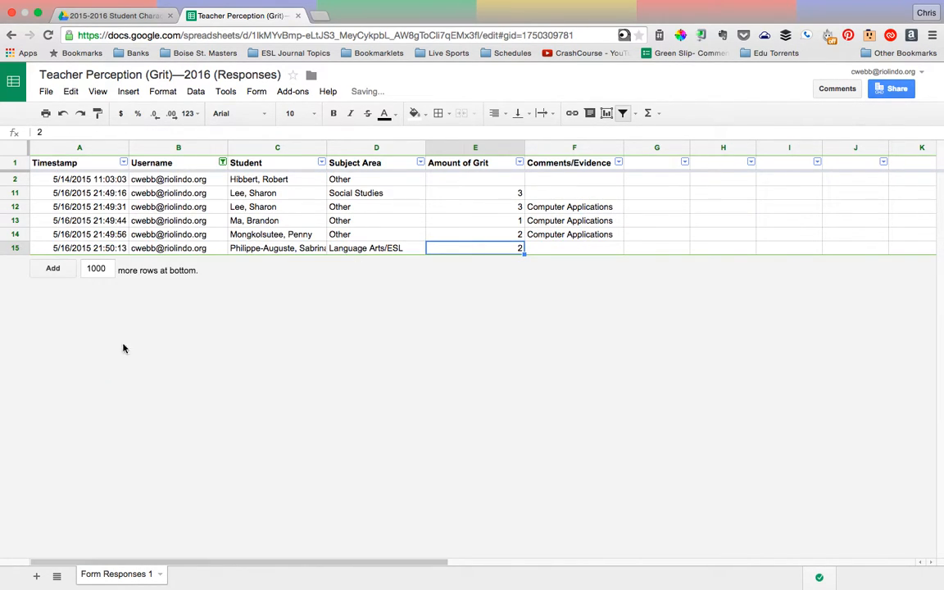
Go through the filtered teacher's responses, checking which students and subject areas were rated
left_click(253, 182)
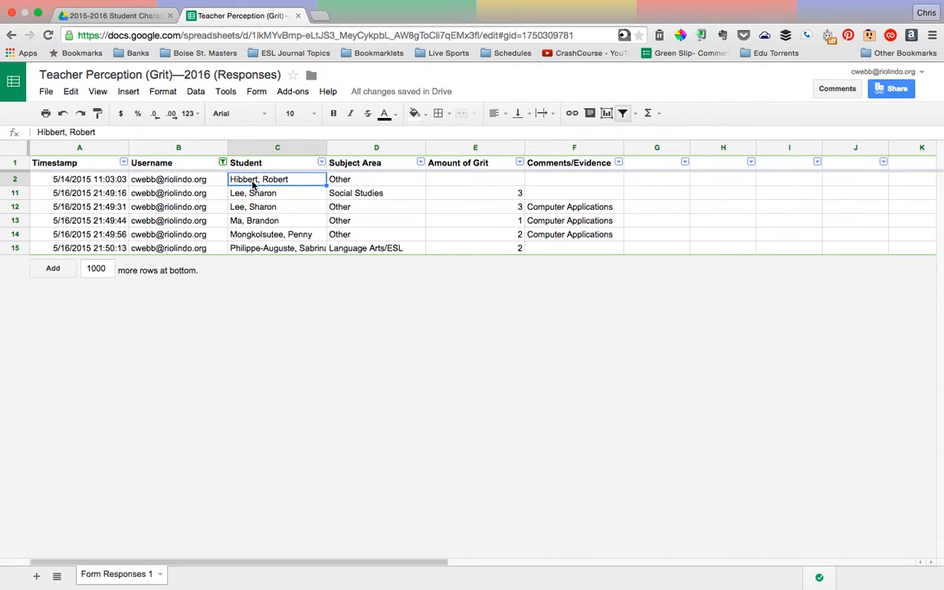
key("Right")
key("Right")
key("Left")
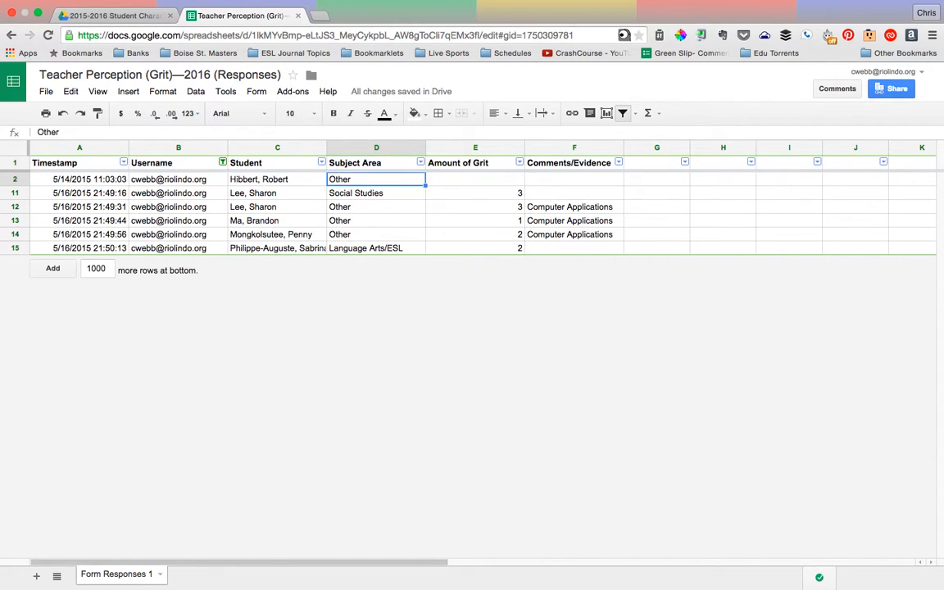
key("Left")
key("Down")
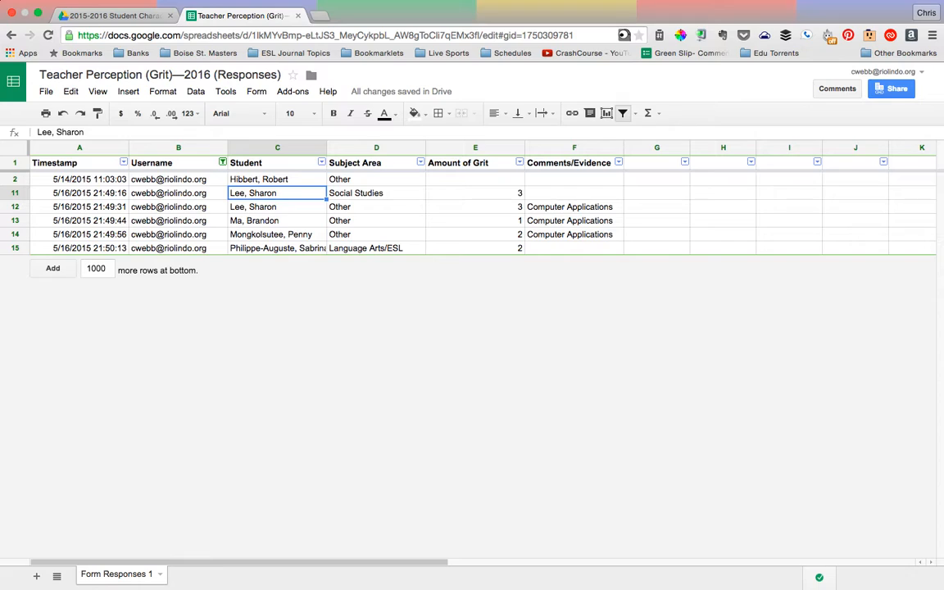
key("Left")
key("Right")
key("Down")
key("Down")
key("Down")
key("Down")
key("Up")
key("Up")
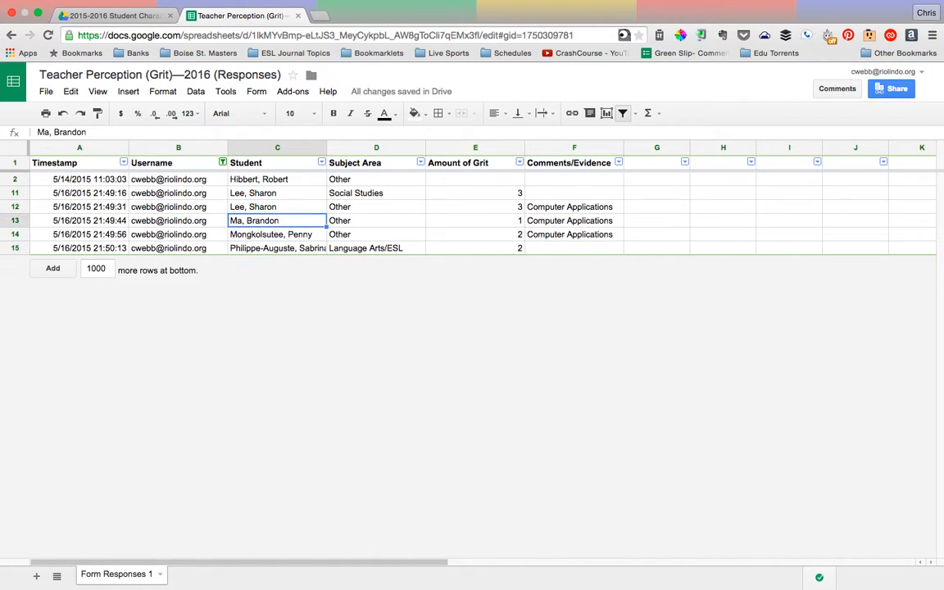
key("Up")
key("Up")
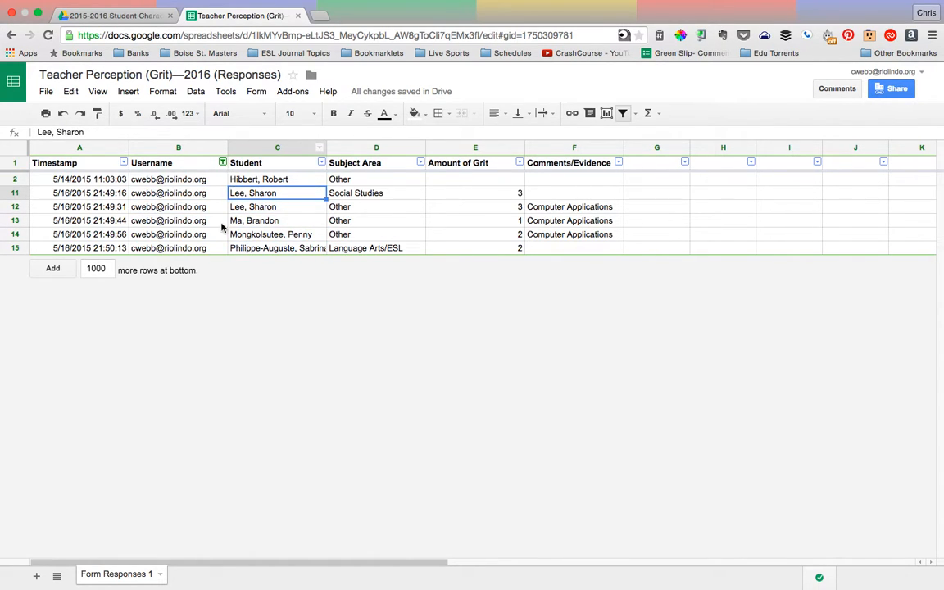
Reset the Username column filter to include every teacher, and select the whole Student column
left_click(222, 162)
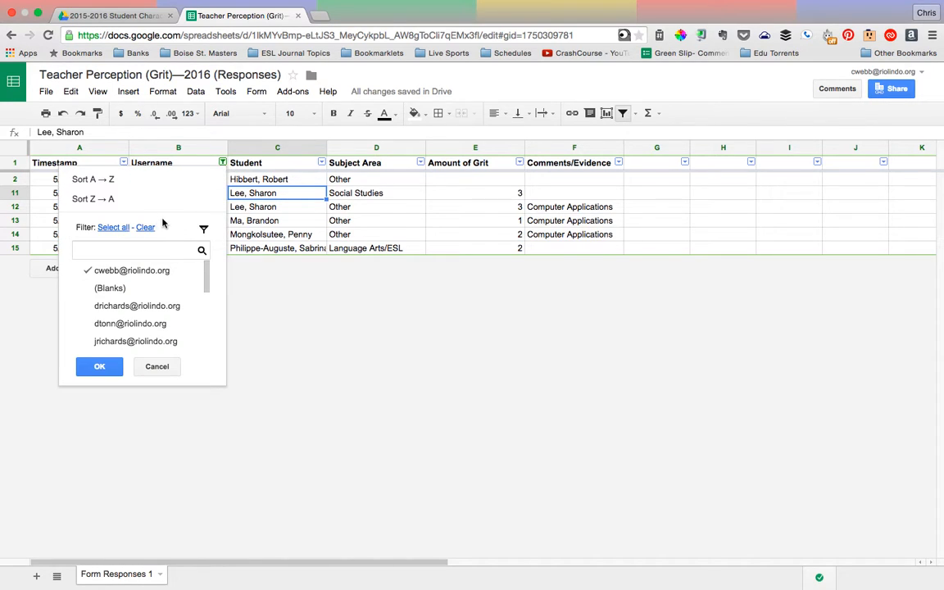
left_click(113, 227)
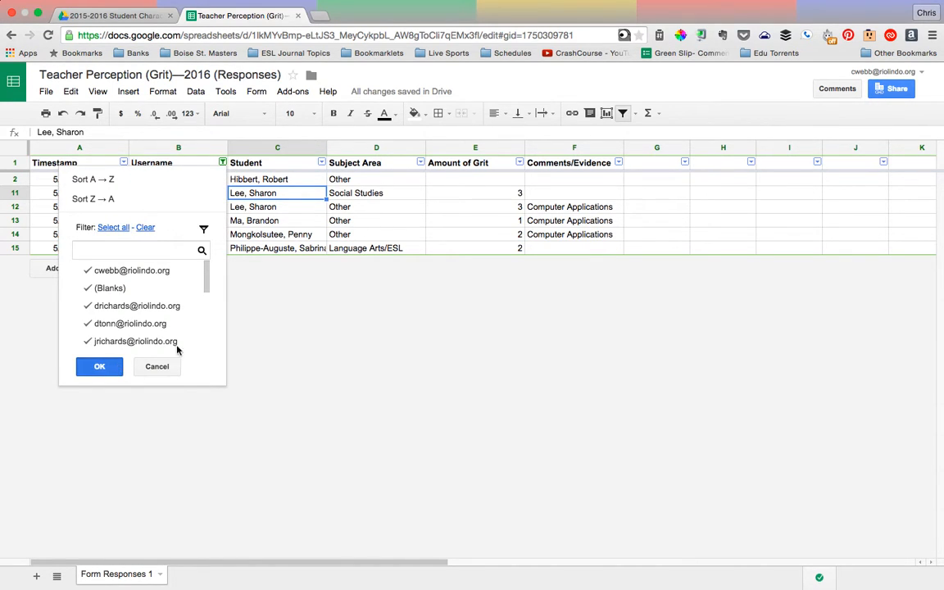
left_click(100, 366)
left_click(286, 180)
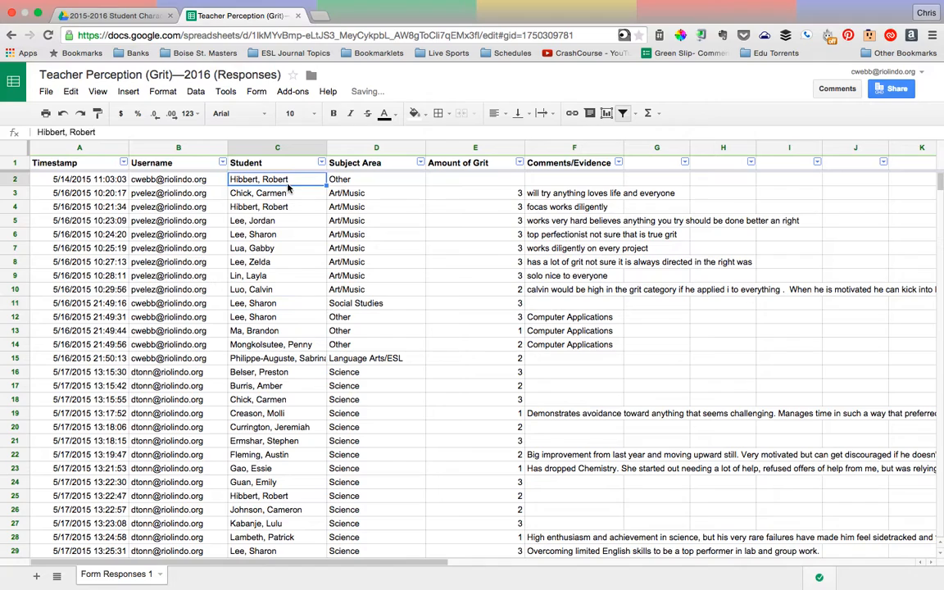
left_click(273, 147)
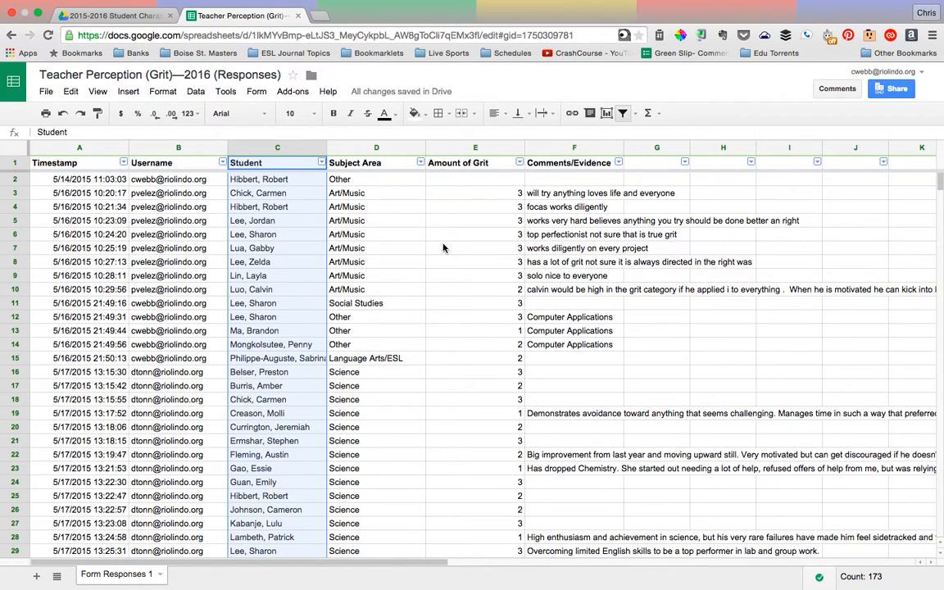
Filter the Subject Area column to show only Math responses
left_click(368, 221)
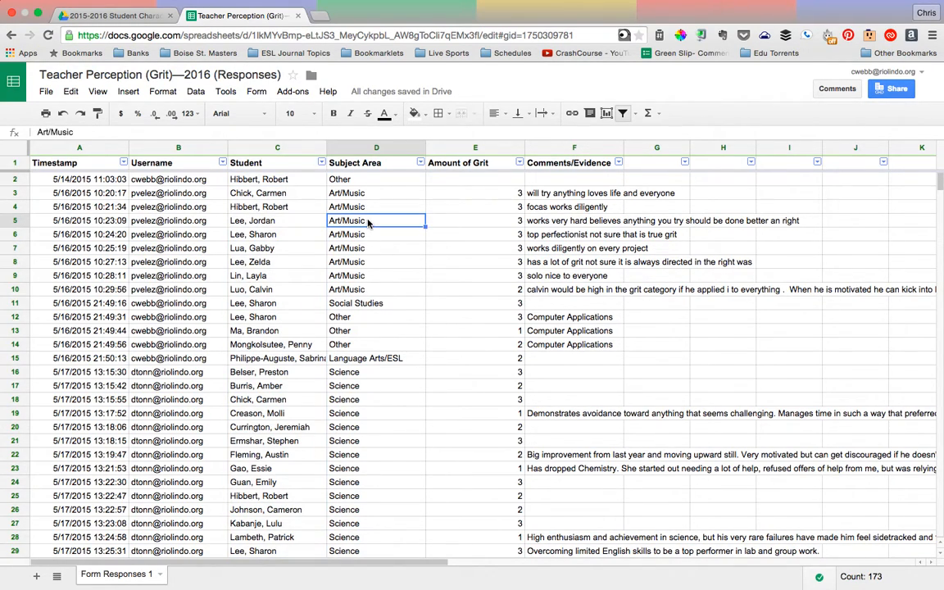
left_click(421, 164)
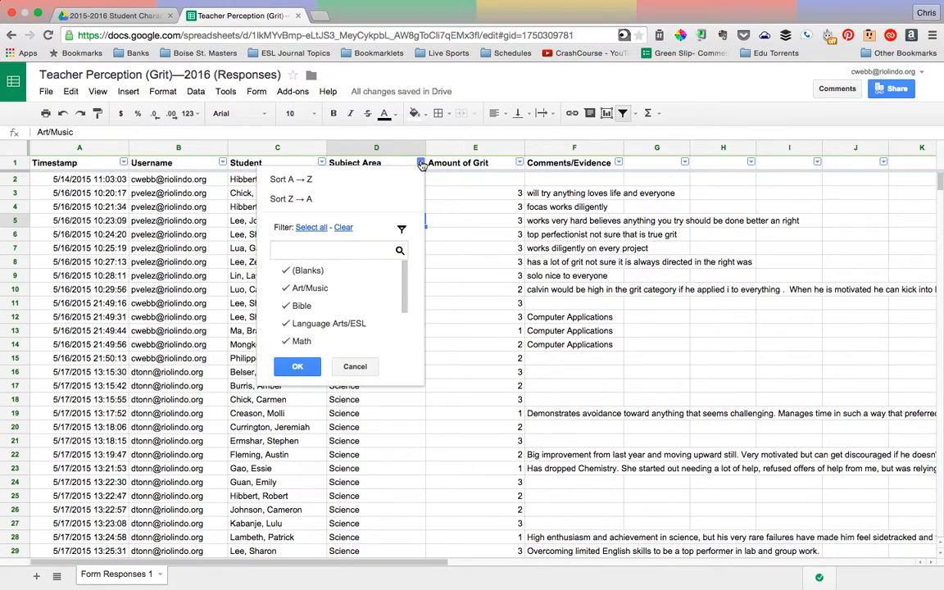
left_click(343, 226)
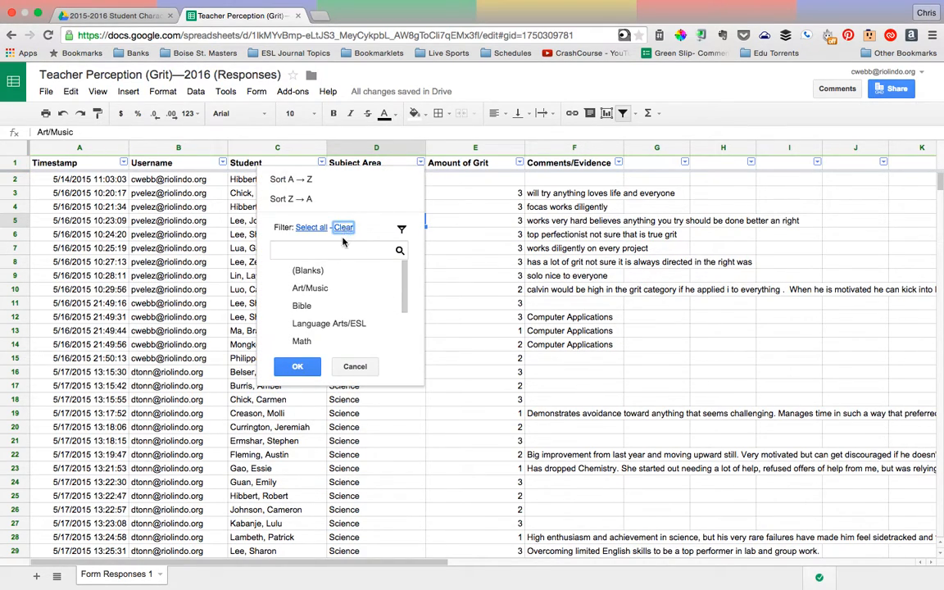
left_click(330, 341)
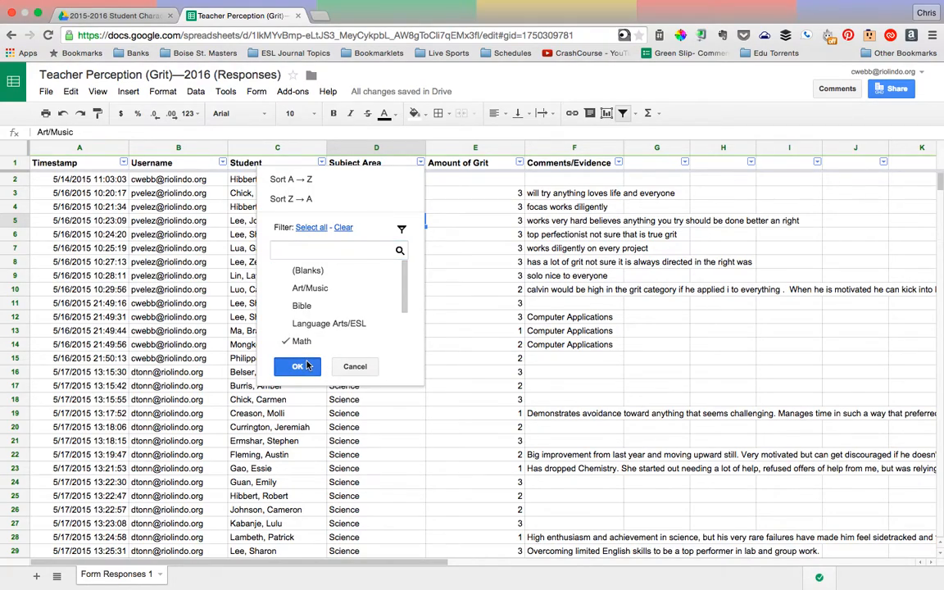
left_click(300, 366)
scroll(404, 356, "down", 10)
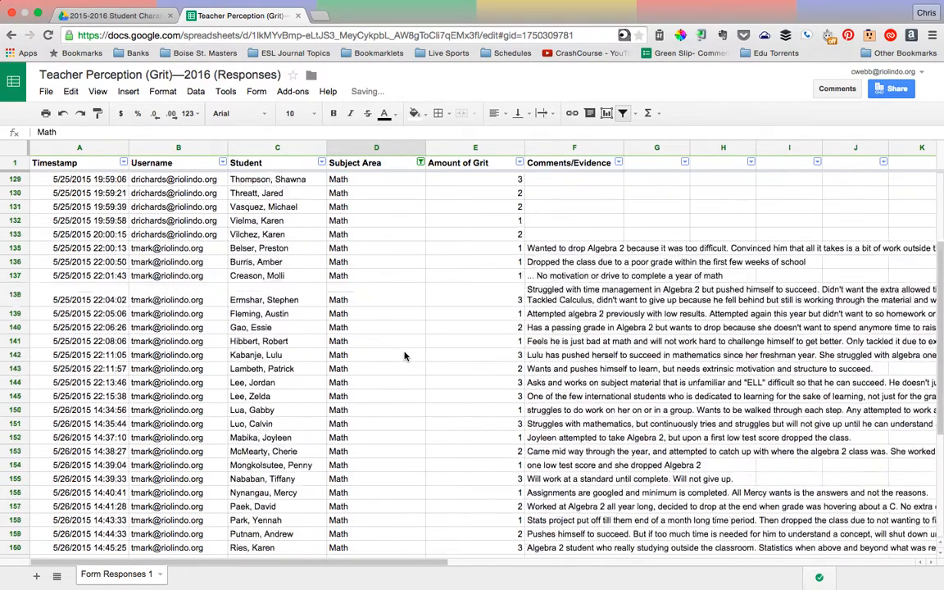
scroll(404, 355, "up", 10)
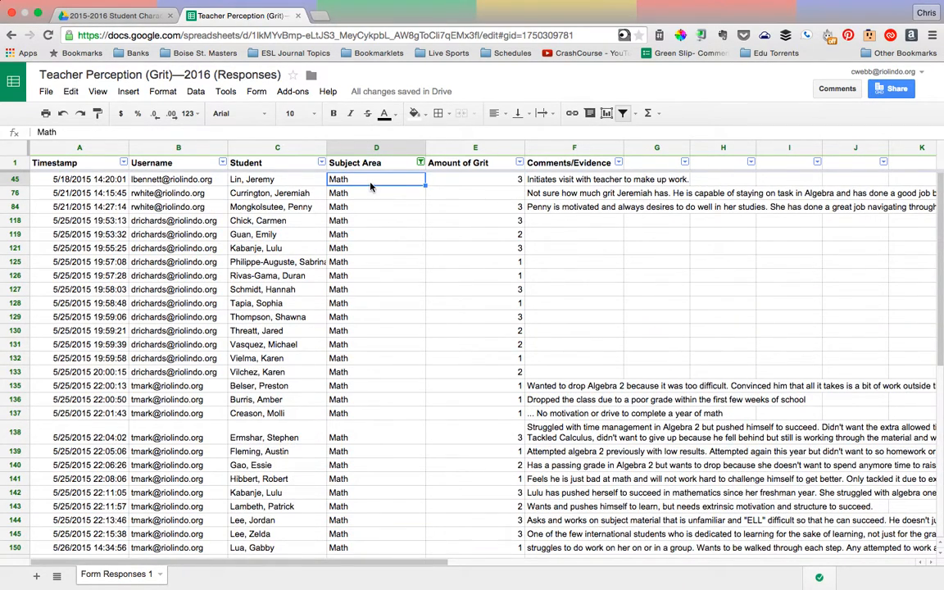
Narrow the Math responses to only the first student in the Student column's filter list
left_click(321, 163)
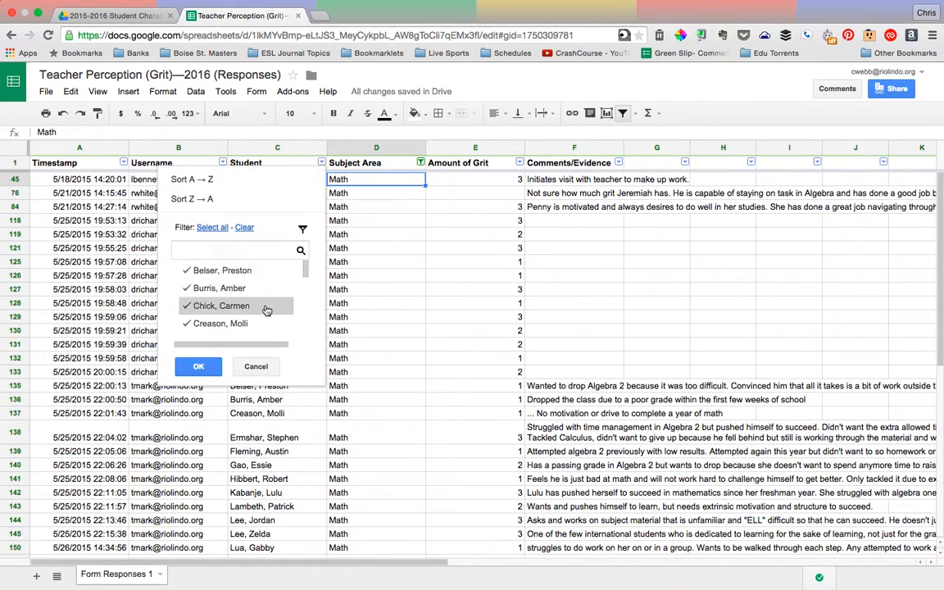
left_click(244, 227)
left_click(238, 271)
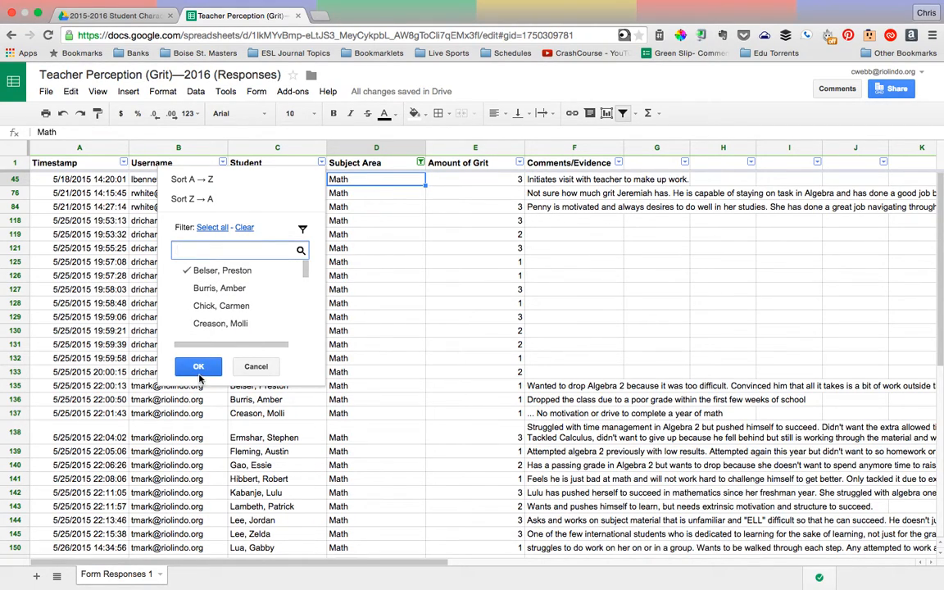
left_click(197, 367)
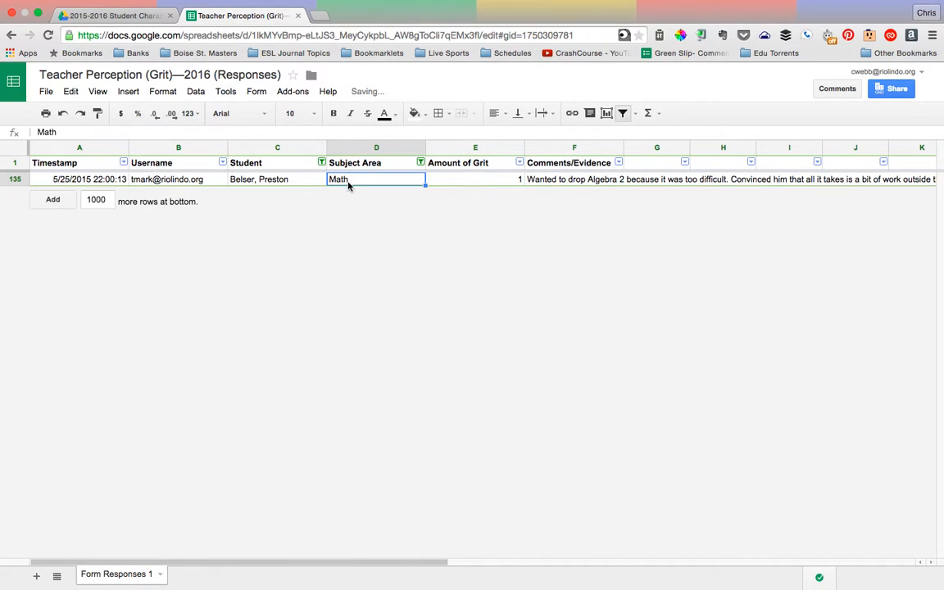
Reset the Subject Area filter to include all subjects, and select the student and subject cells in rows 146 and 147
left_click(420, 162)
left_click(317, 228)
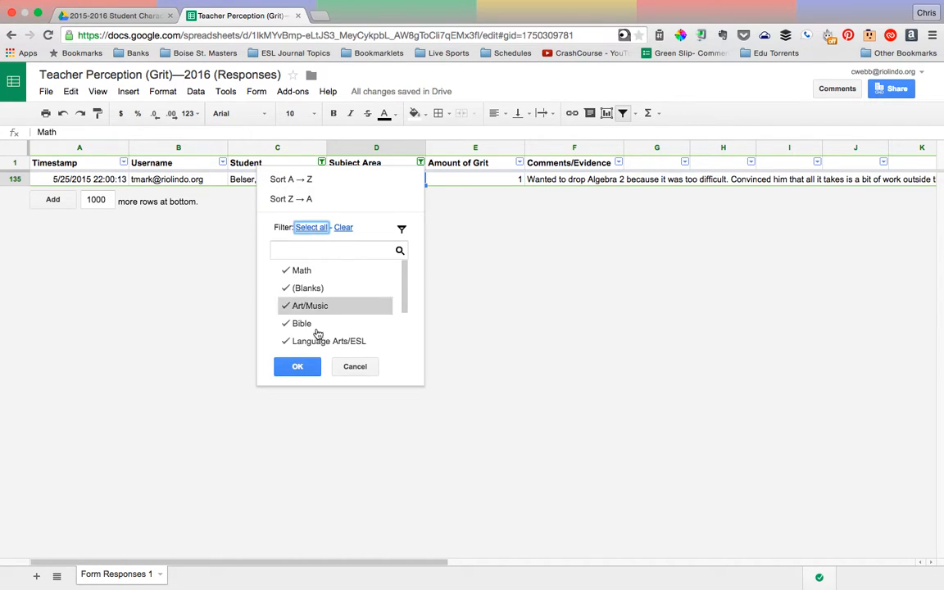
left_click(297, 367)
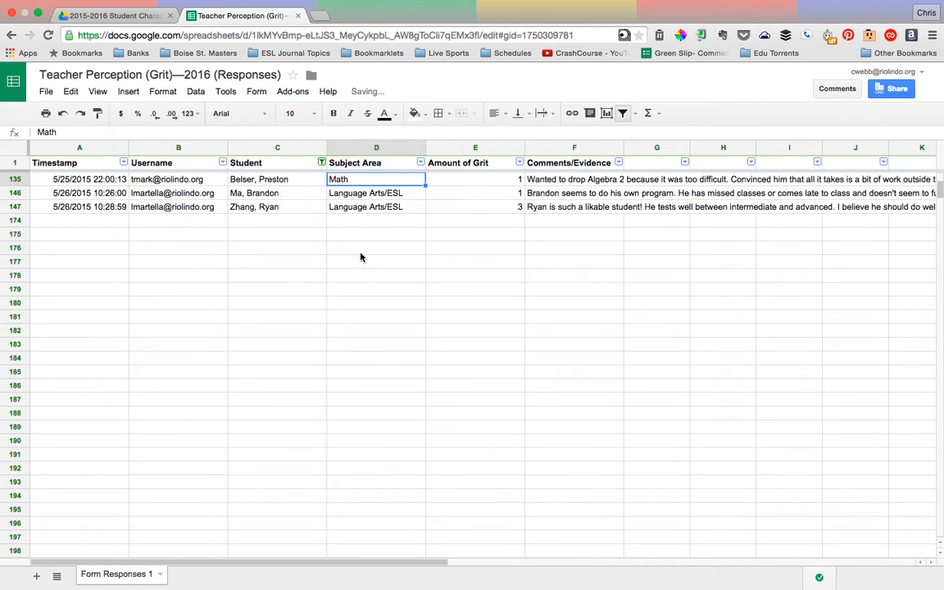
left_click(294, 195)
left_click_drag(291, 188, 333, 211)
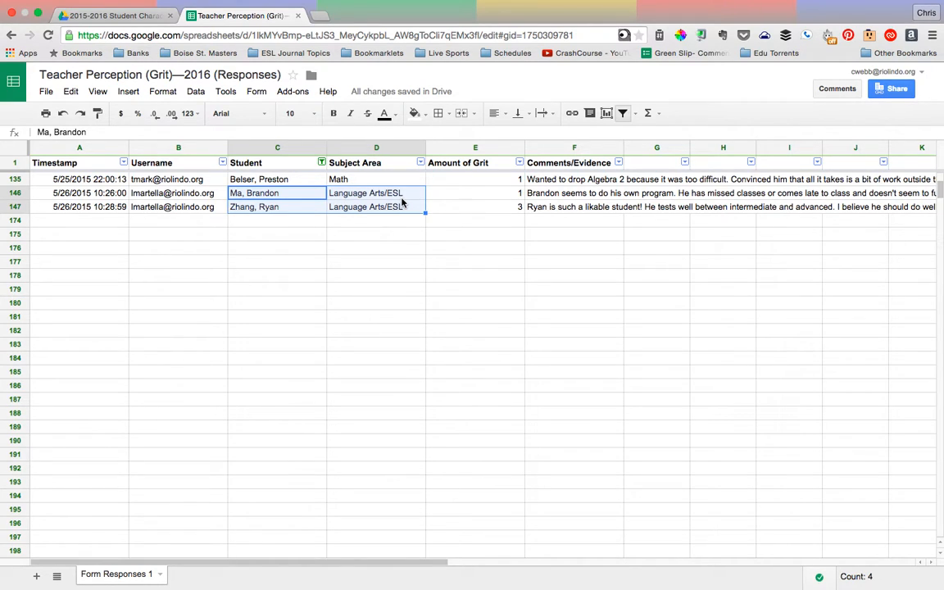
Select all names in the Student column filter to bring back the complete response list
left_click(322, 163)
left_click(217, 234)
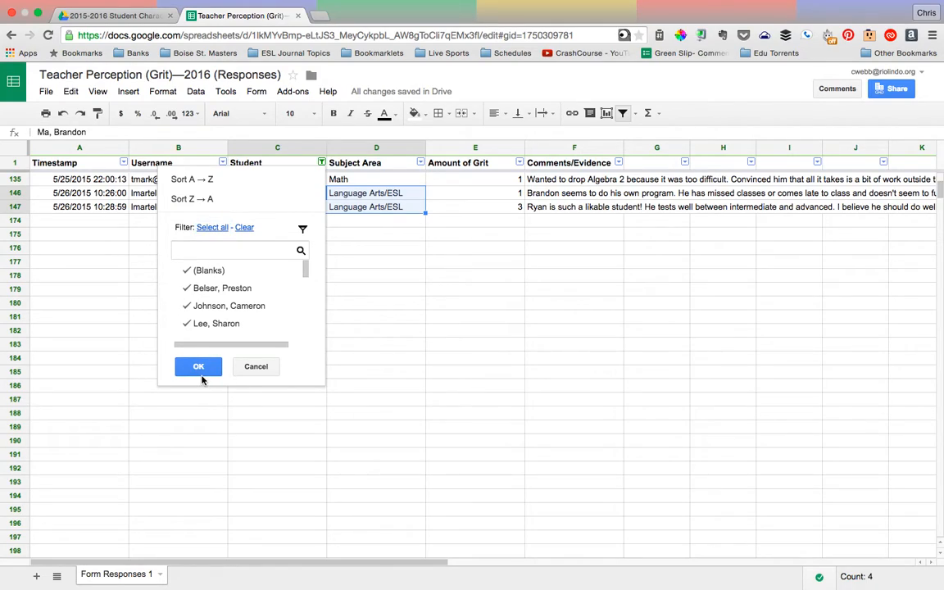
left_click(199, 366)
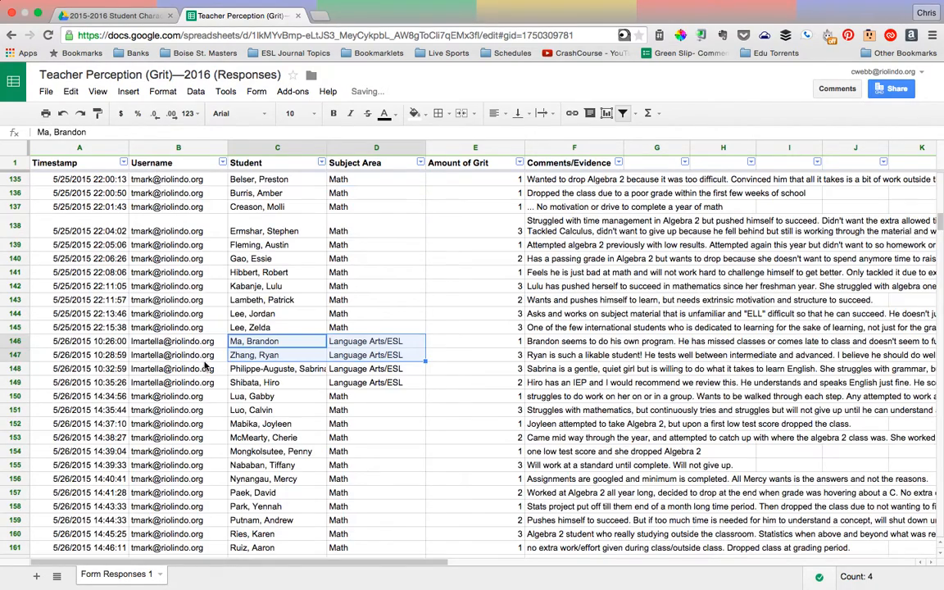
left_click(377, 345)
scroll(360, 433, "down", 5)
scroll(359, 433, "up", 2)
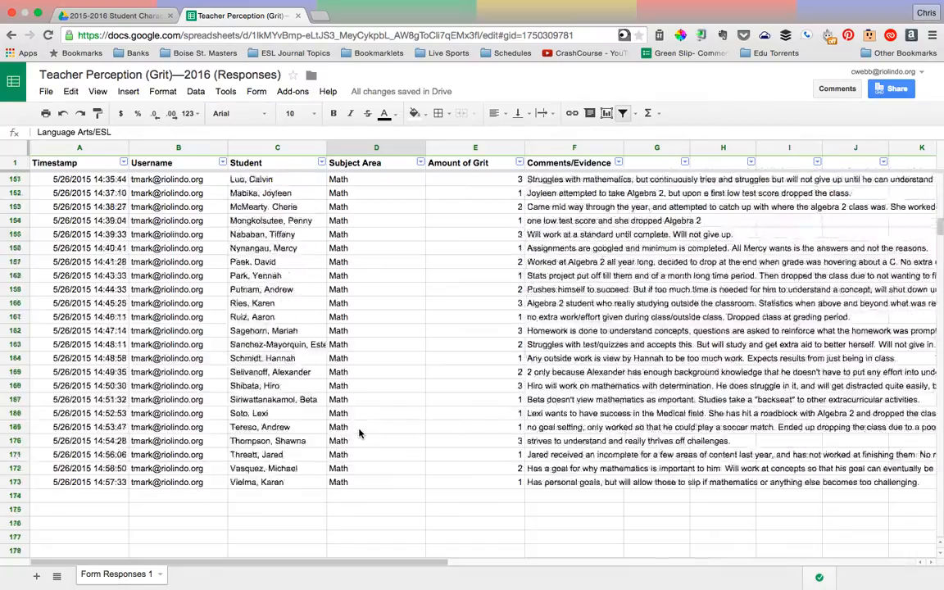